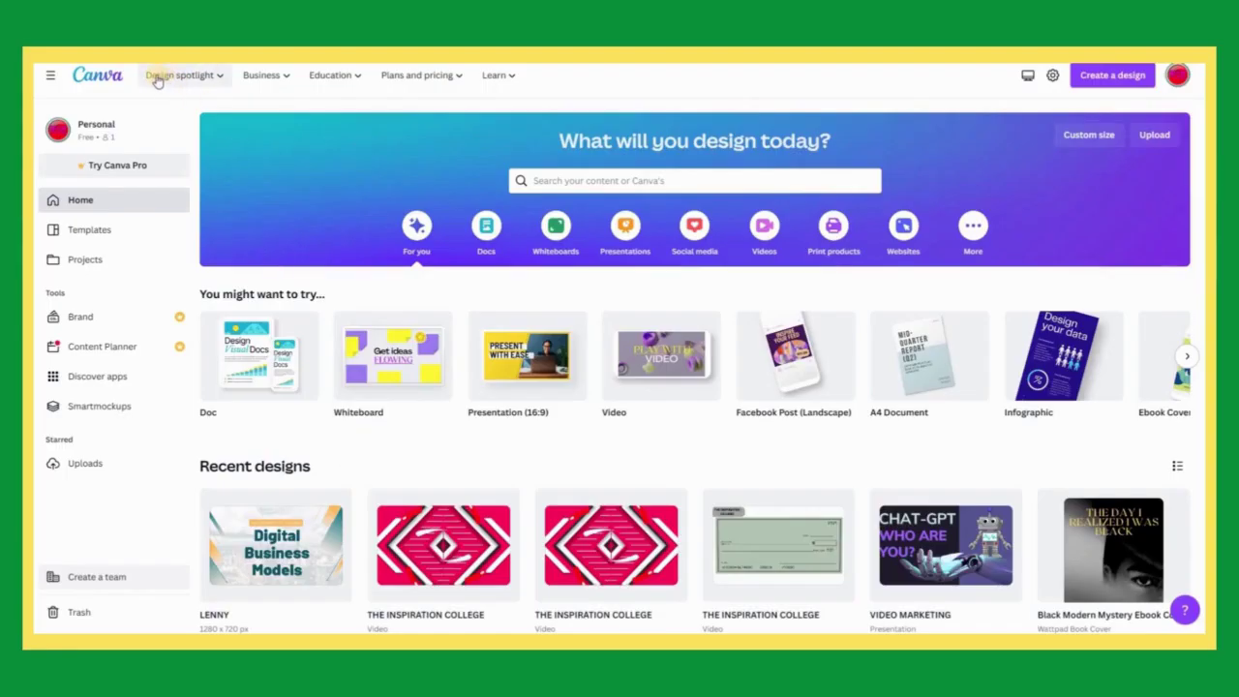
# Step: Create a blank Business Card (US) design from the Business Cards option in the Design menu
pyautogui.moveTo(191, 81)
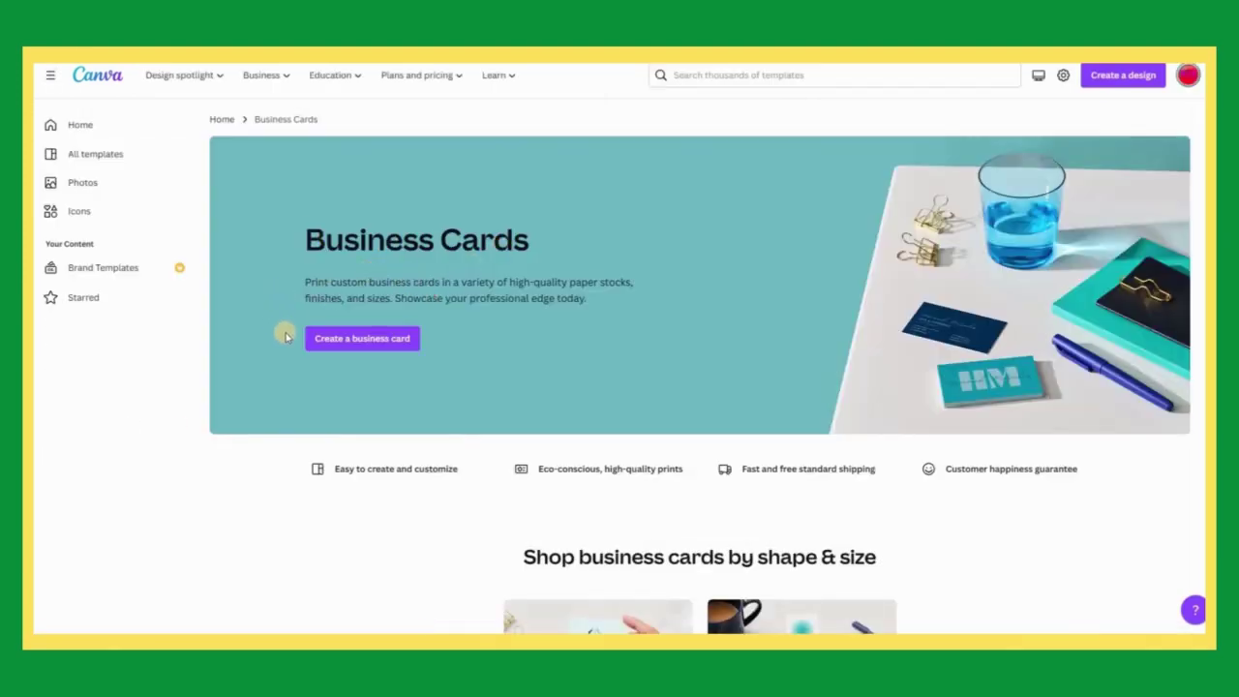
pyautogui.click(366, 343)
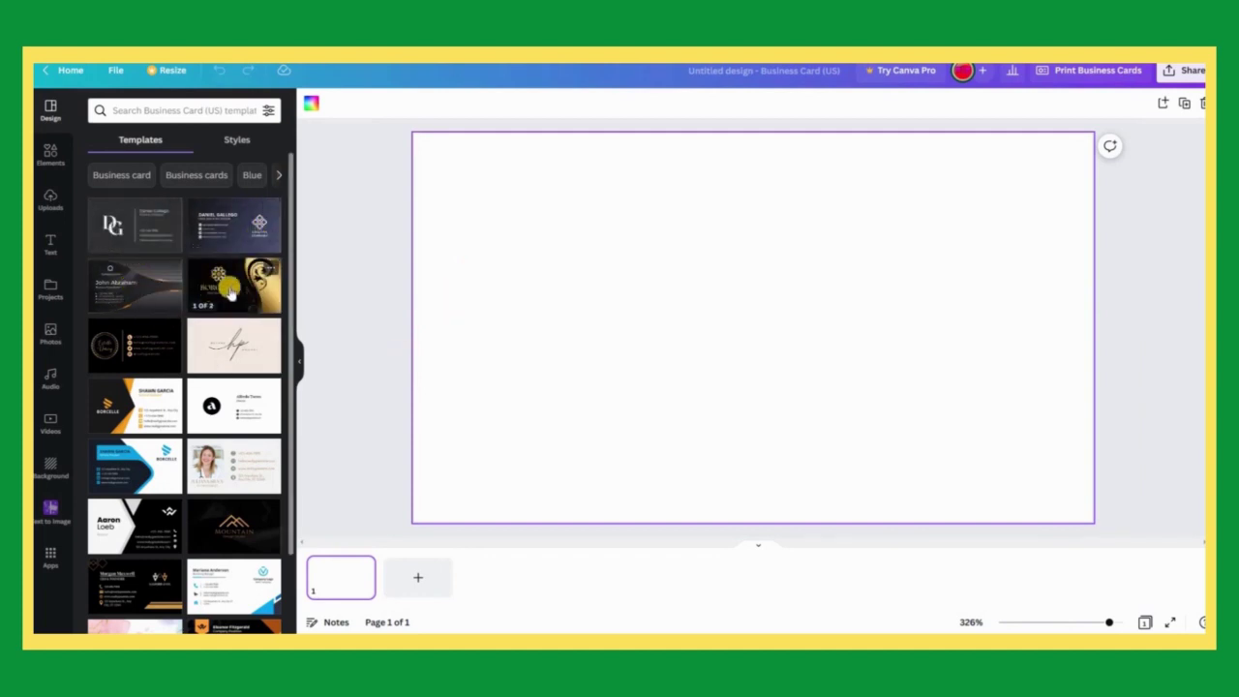
# Step: Filter templates by Business card and apply the Blue Black Modern template's front page
pyautogui.click(121, 177)
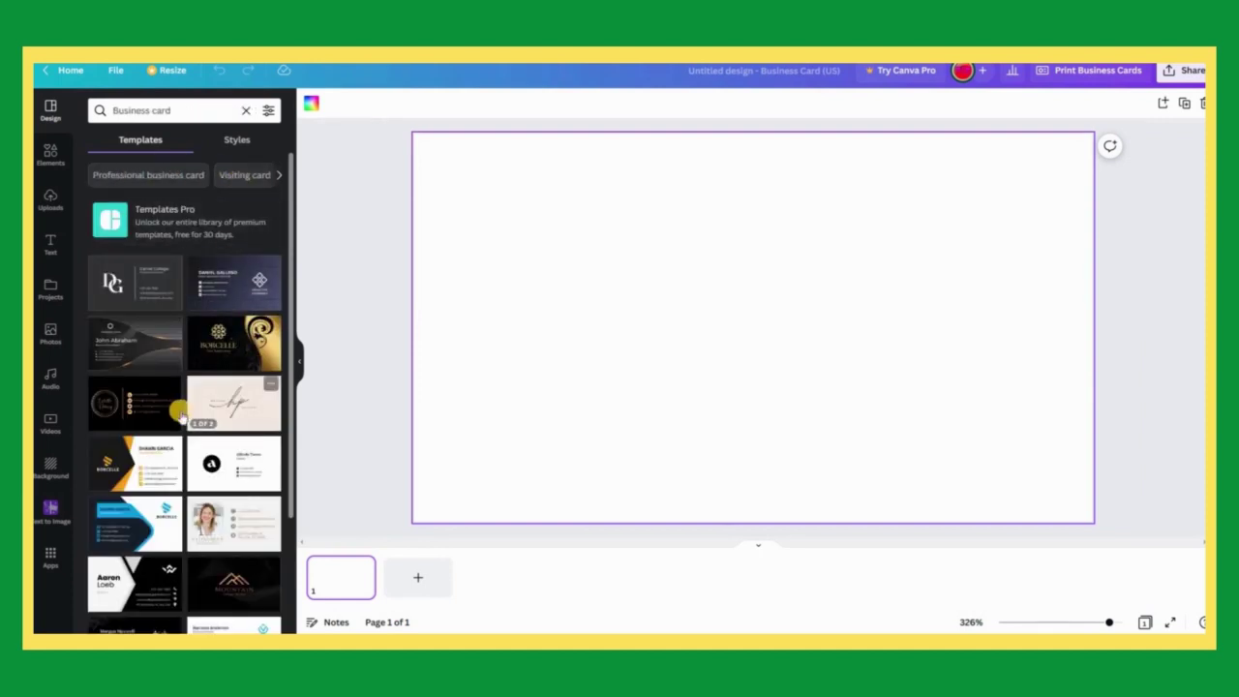
pyautogui.click(138, 523)
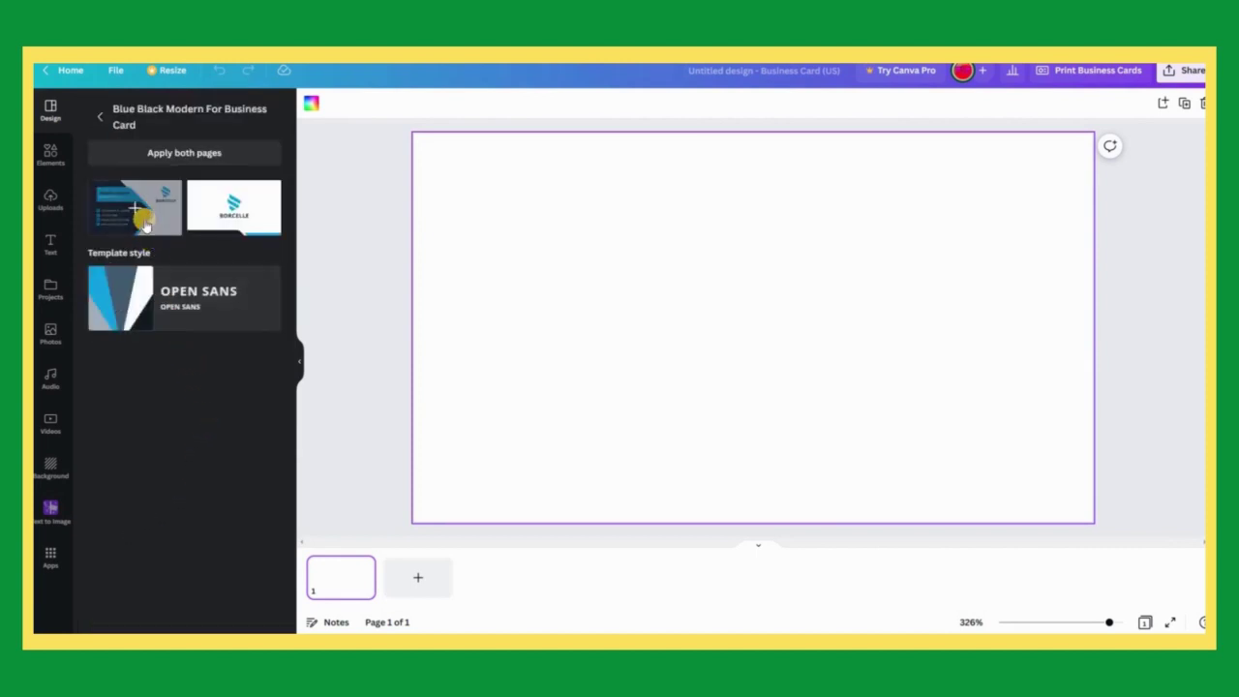
pyautogui.click(139, 211)
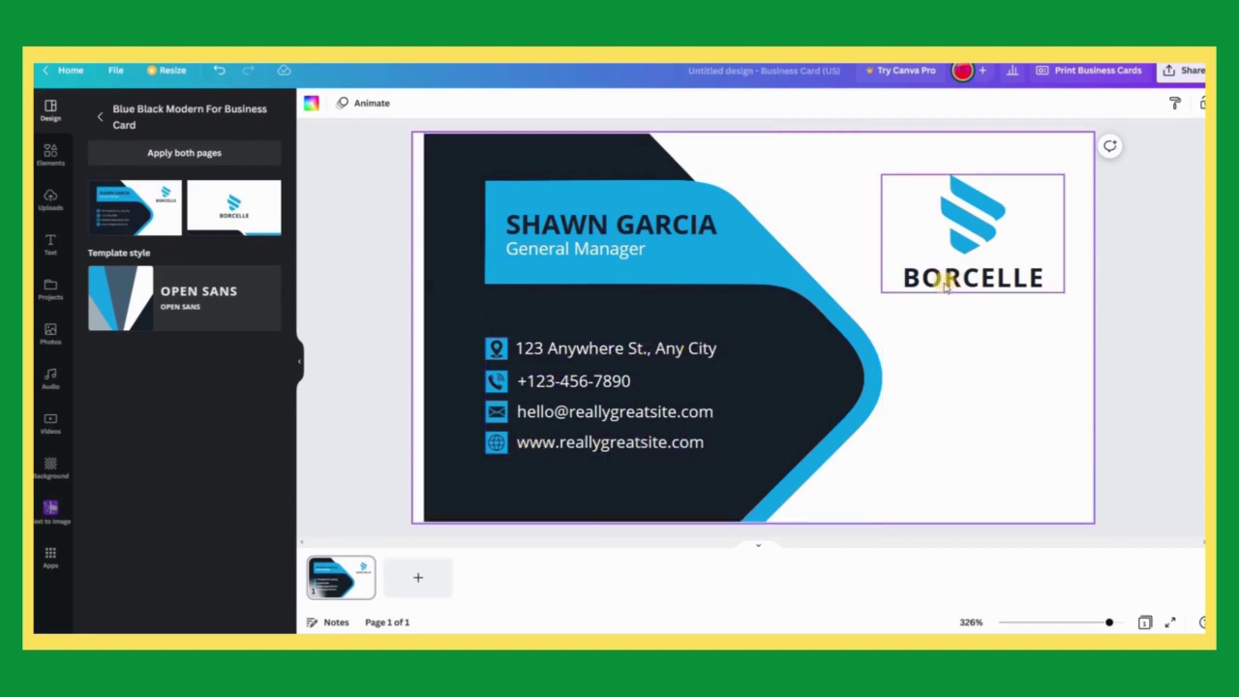
# Step: Replace the BORCELLE logo text with LOGO
pyautogui.doubleClick(1041, 279)
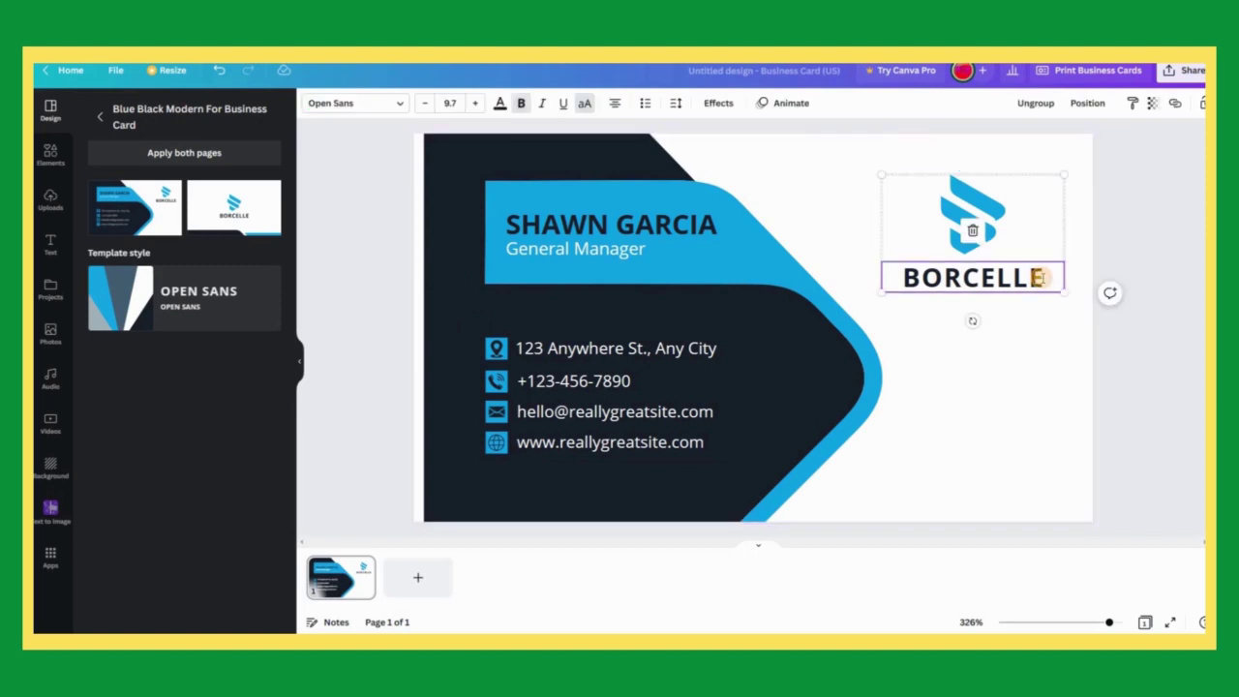
pyautogui.press('BackSpace')
pyautogui.press('BackSpace')
pyautogui.press('BackSpace')
pyautogui.press('BackSpace')
pyautogui.press('BackSpace')
pyautogui.press('BackSpace')
pyautogui.press('BackSpace')
pyautogui.press('BackSpace')
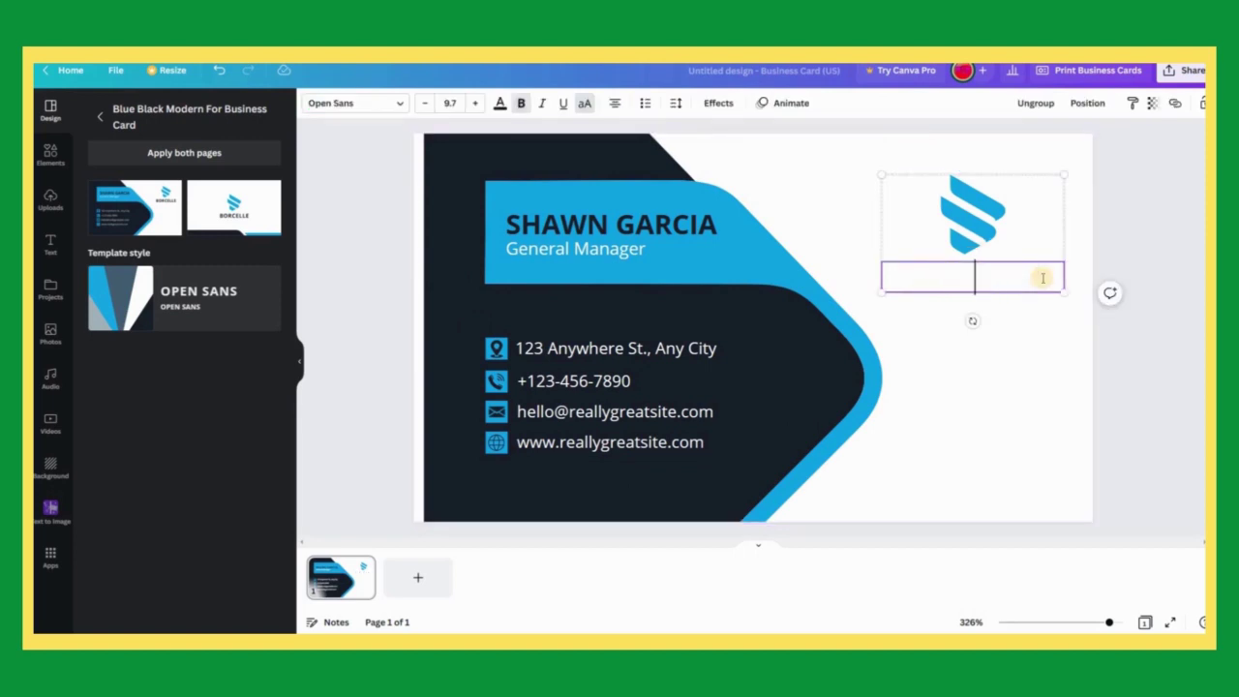
pyautogui.write('LOGO')
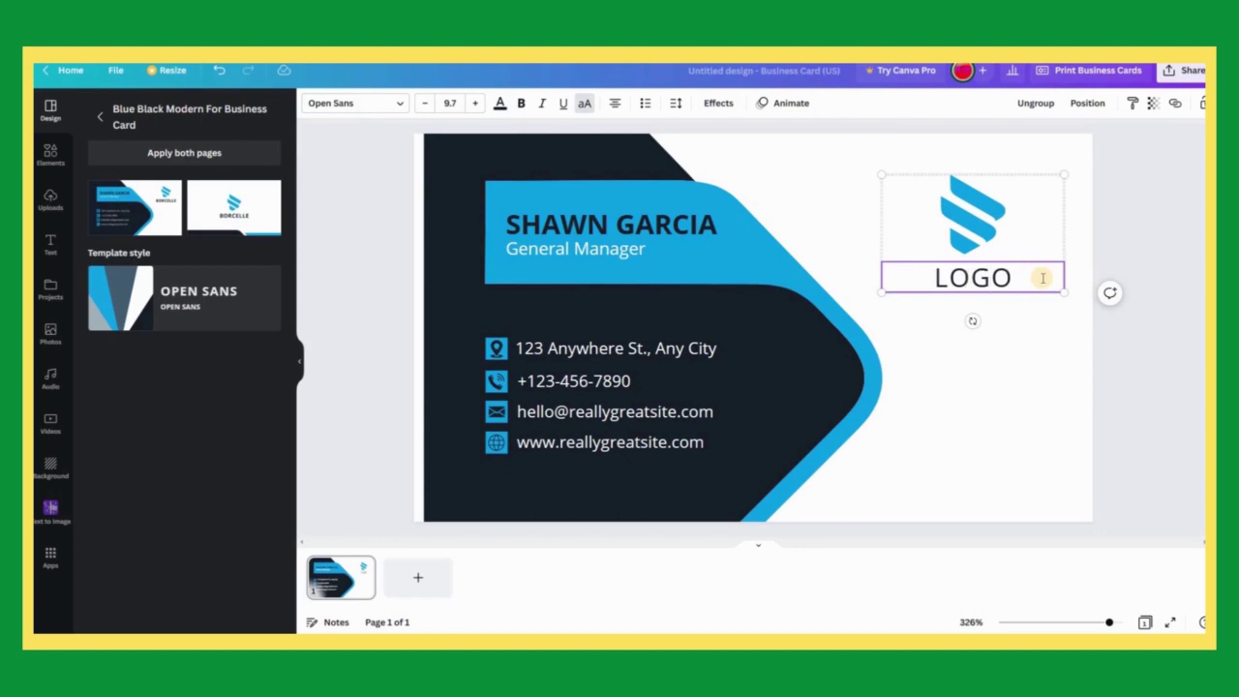
pyautogui.click(1051, 367)
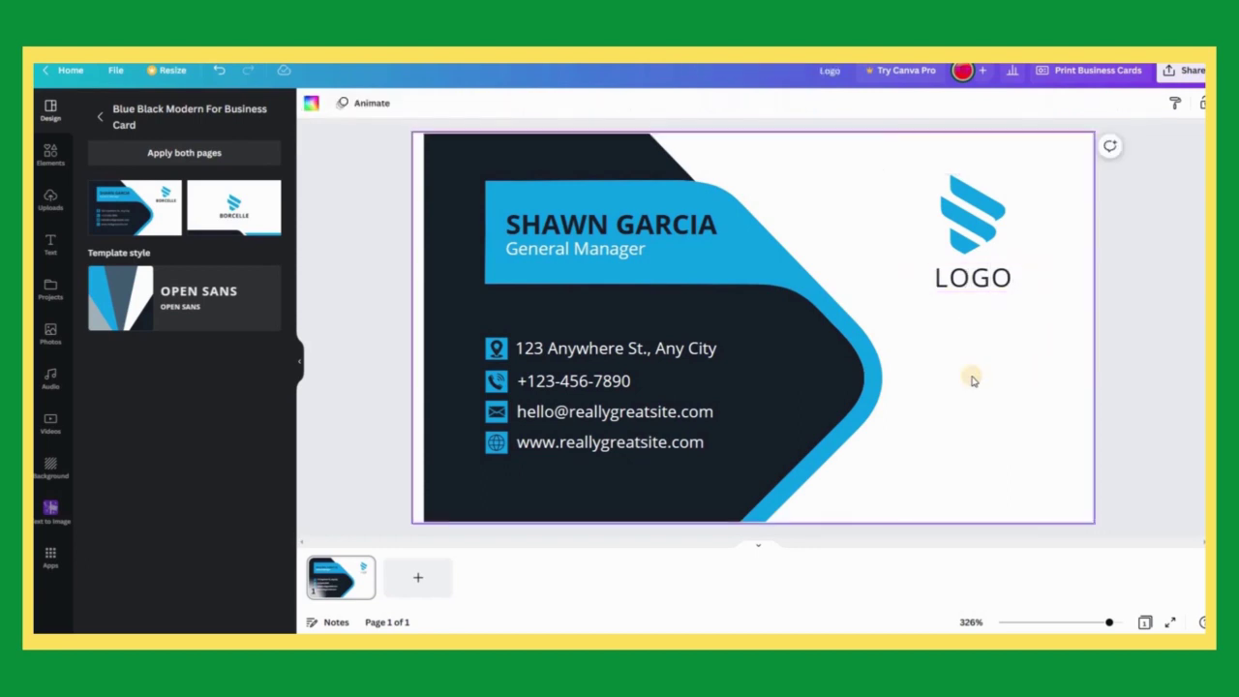
pyautogui.click(706, 225)
pyautogui.click(710, 224)
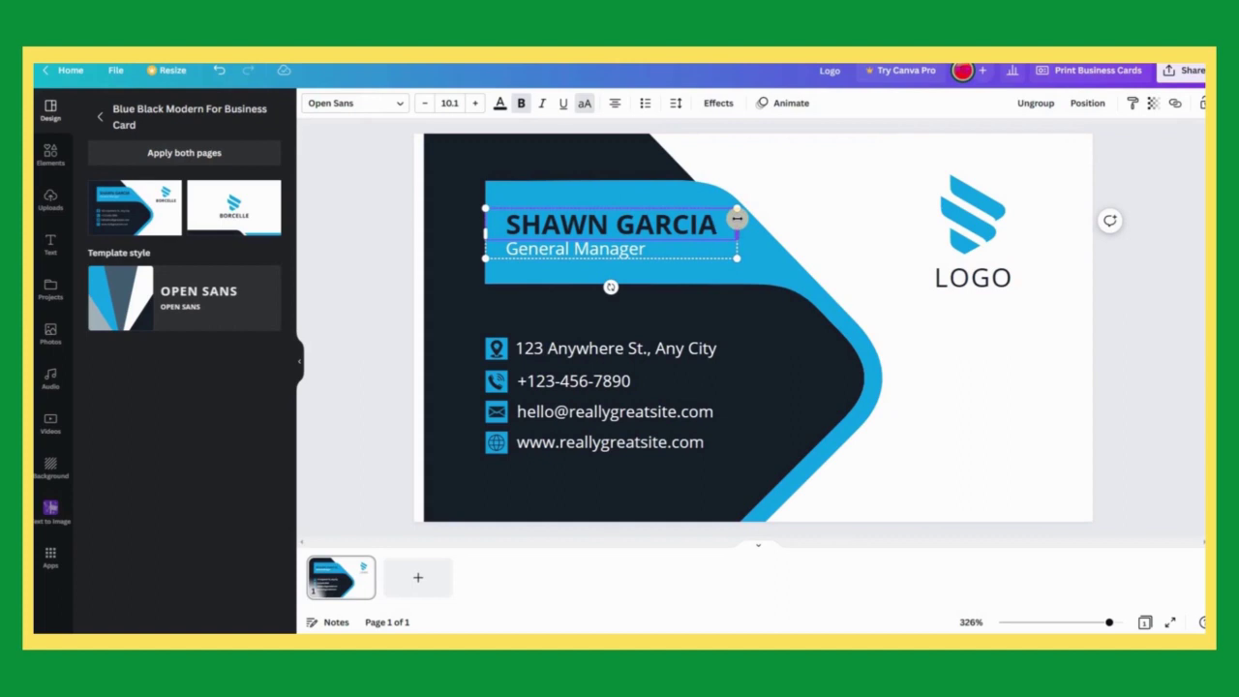
pyautogui.press('BackSpace')
pyautogui.press('BackSpace')
pyautogui.press('BackSpace')
pyautogui.press('BackSpace')
pyautogui.press('BackSpace')
pyautogui.press('BackSpace')
pyautogui.press('BackSpace')
pyautogui.press('BackSpace')
pyautogui.press('BackSpace')
pyautogui.press('BackSpace')
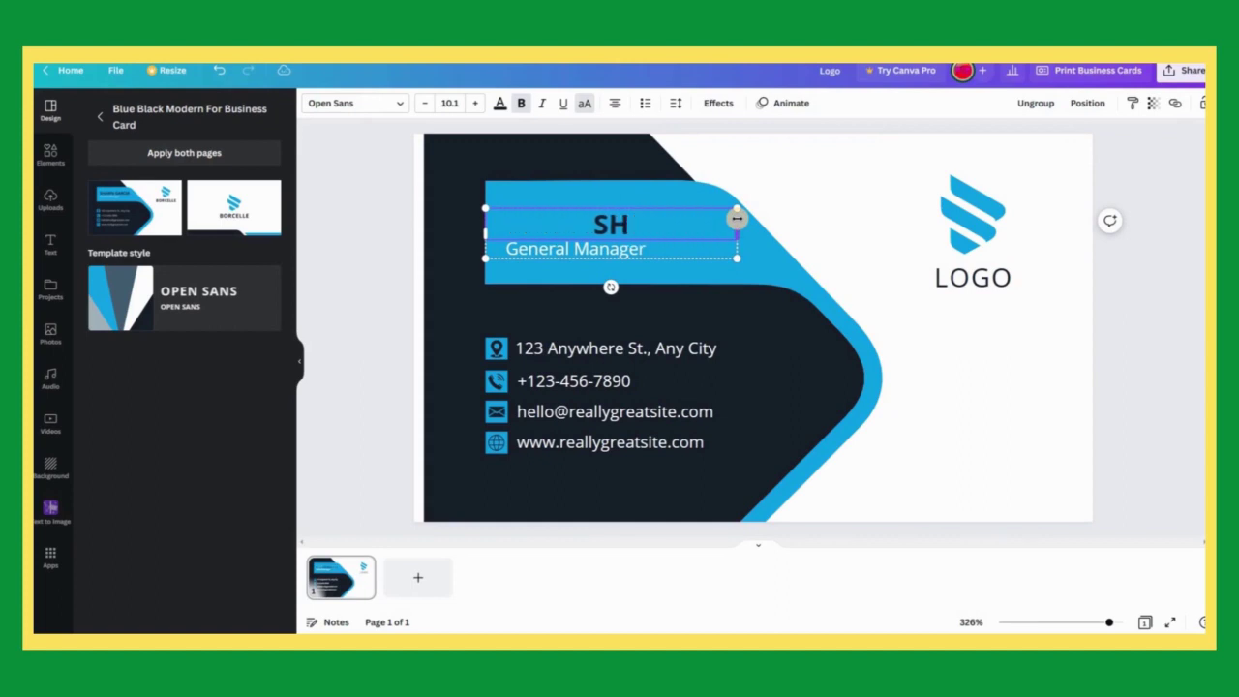
pyautogui.write('YO')
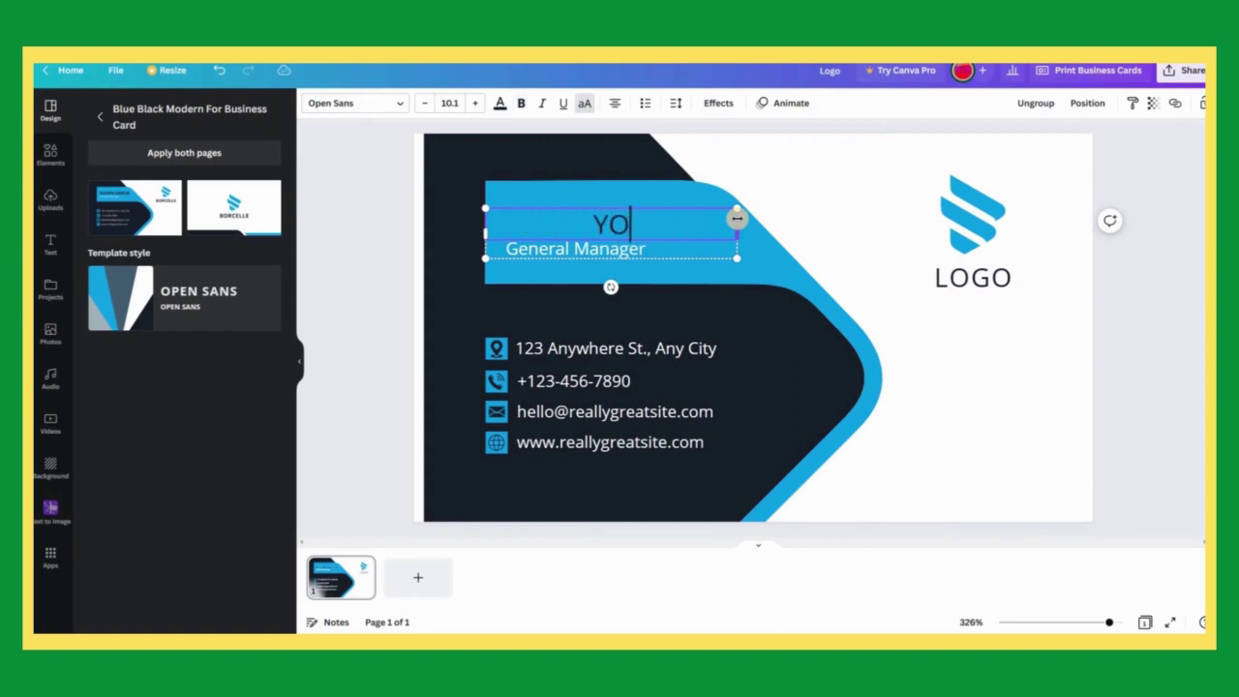
pyautogui.write('UR NAME')
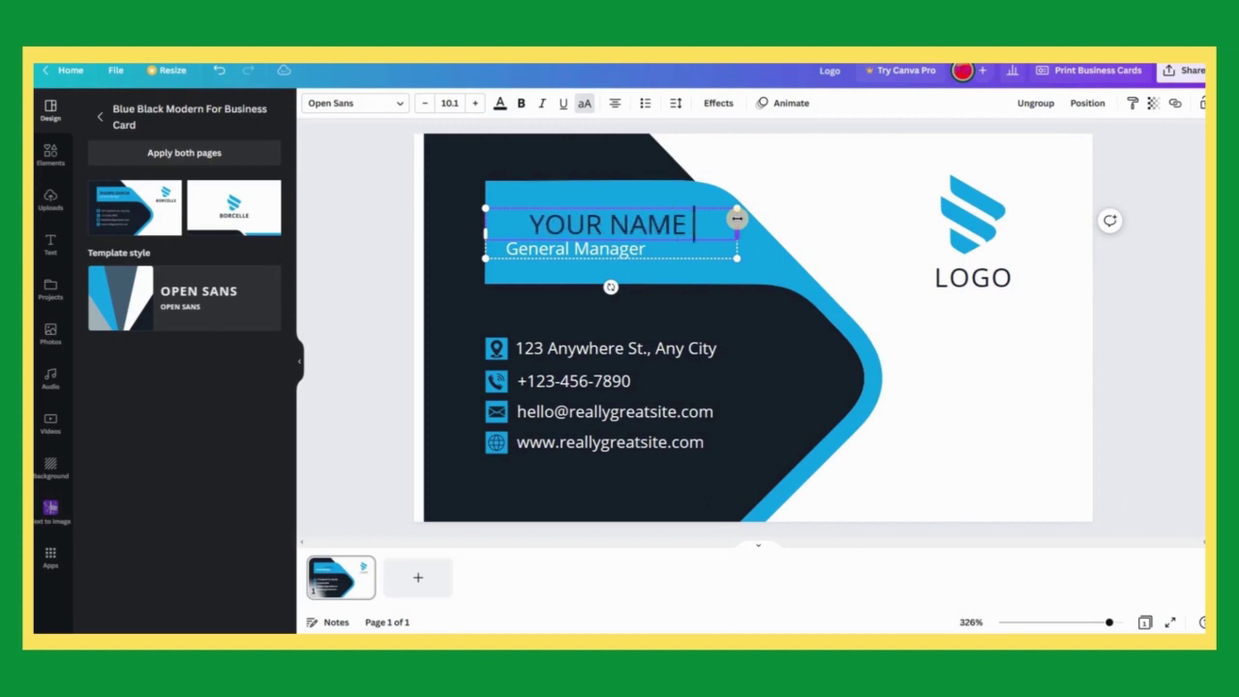
pyautogui.write(' HERE')
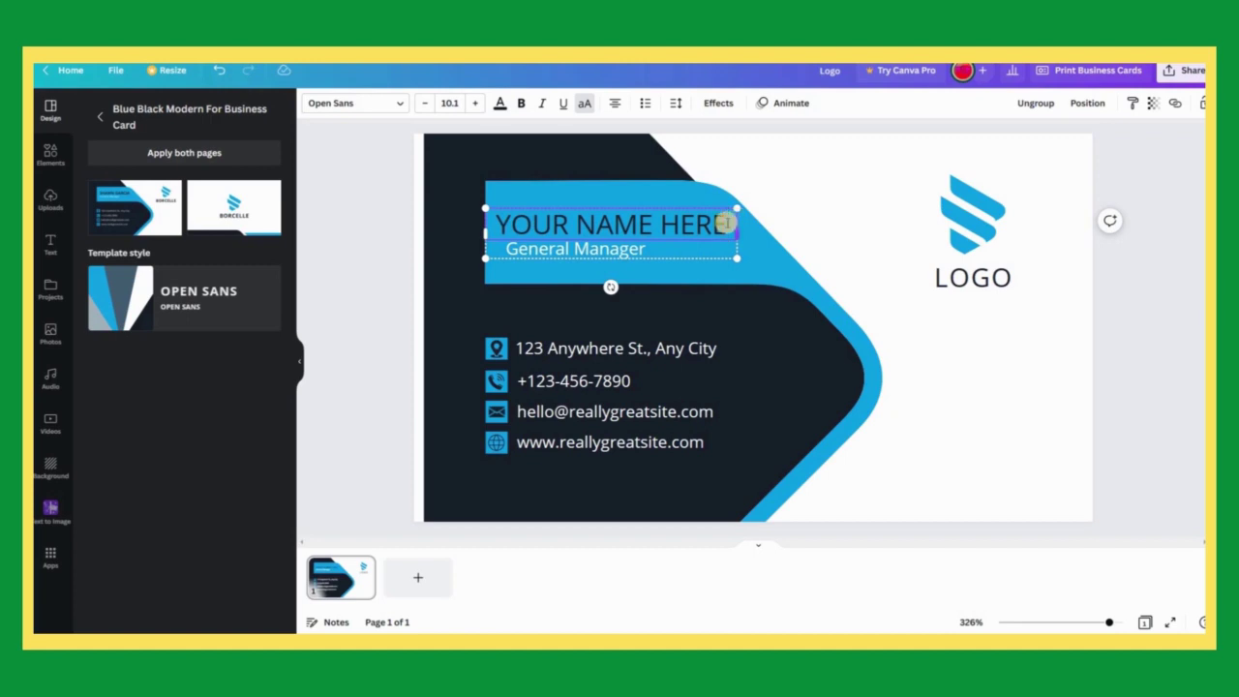
# Step: Change the job title General Manager to Business Owner
pyautogui.click(649, 251)
pyautogui.click(649, 250)
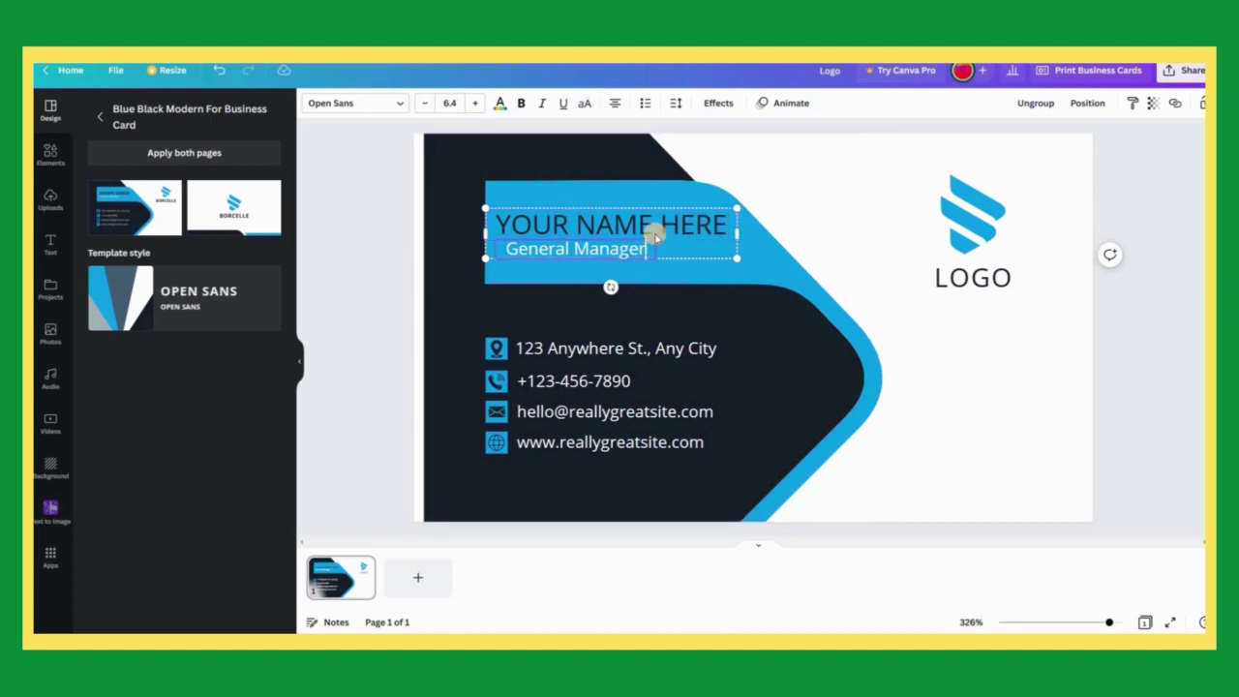
pyautogui.press('BackSpace')
pyautogui.press('BackSpace')
pyautogui.press('BackSpace')
pyautogui.press('BackSpace')
pyautogui.press('BackSpace')
pyautogui.press('BackSpace')
pyautogui.press('BackSpace')
pyautogui.press('BackSpace')
pyautogui.press('BackSpace')
pyautogui.press('BackSpace')
pyautogui.press('BackSpace')
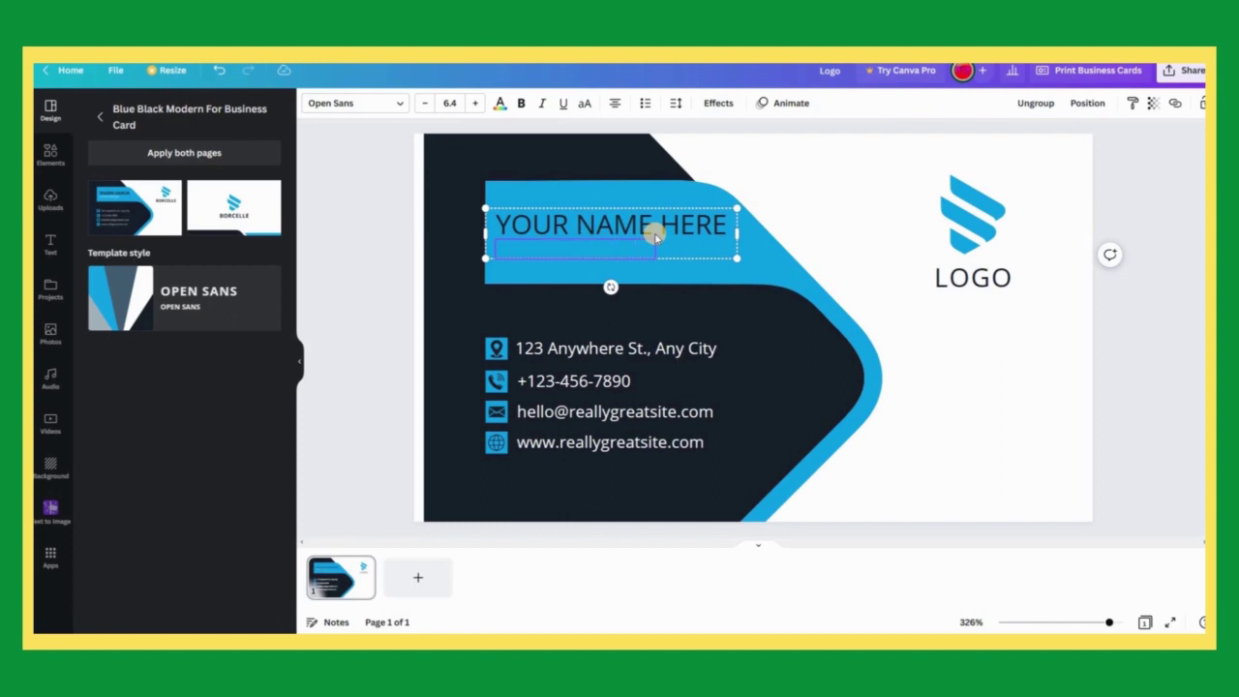
pyautogui.write('Business Owner')
pyautogui.click(785, 256)
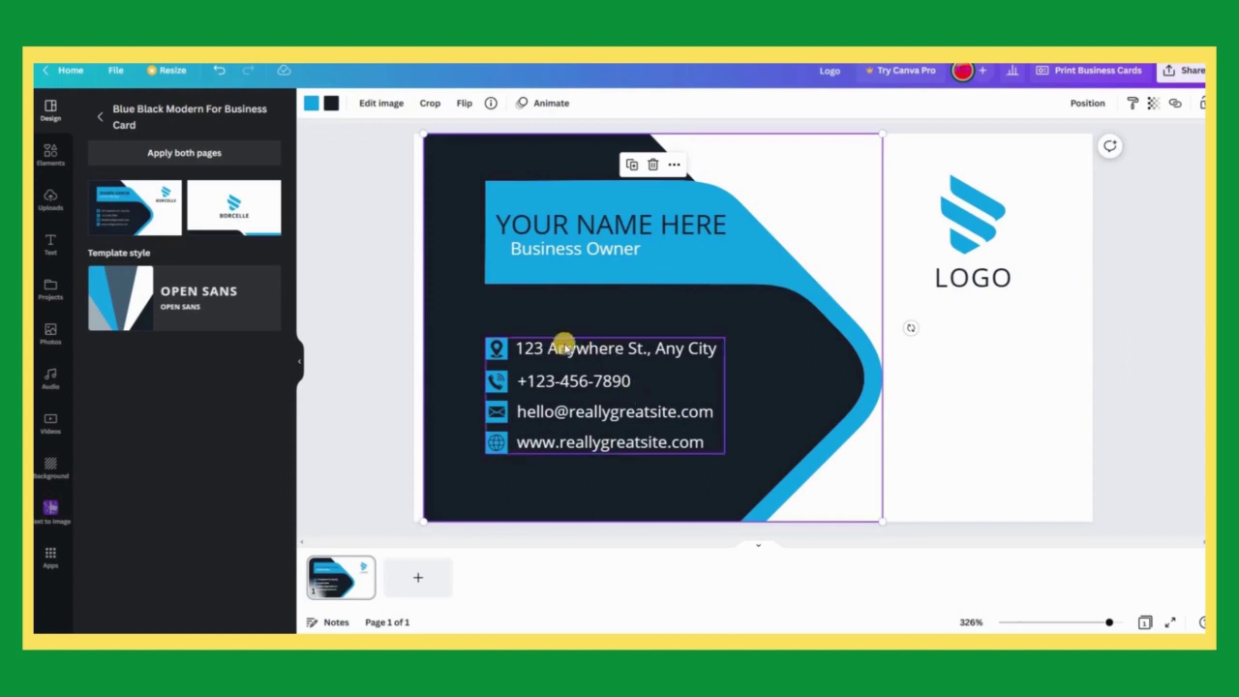
# Step: Change the address line to read 123 My Address Road St
pyautogui.click(652, 355)
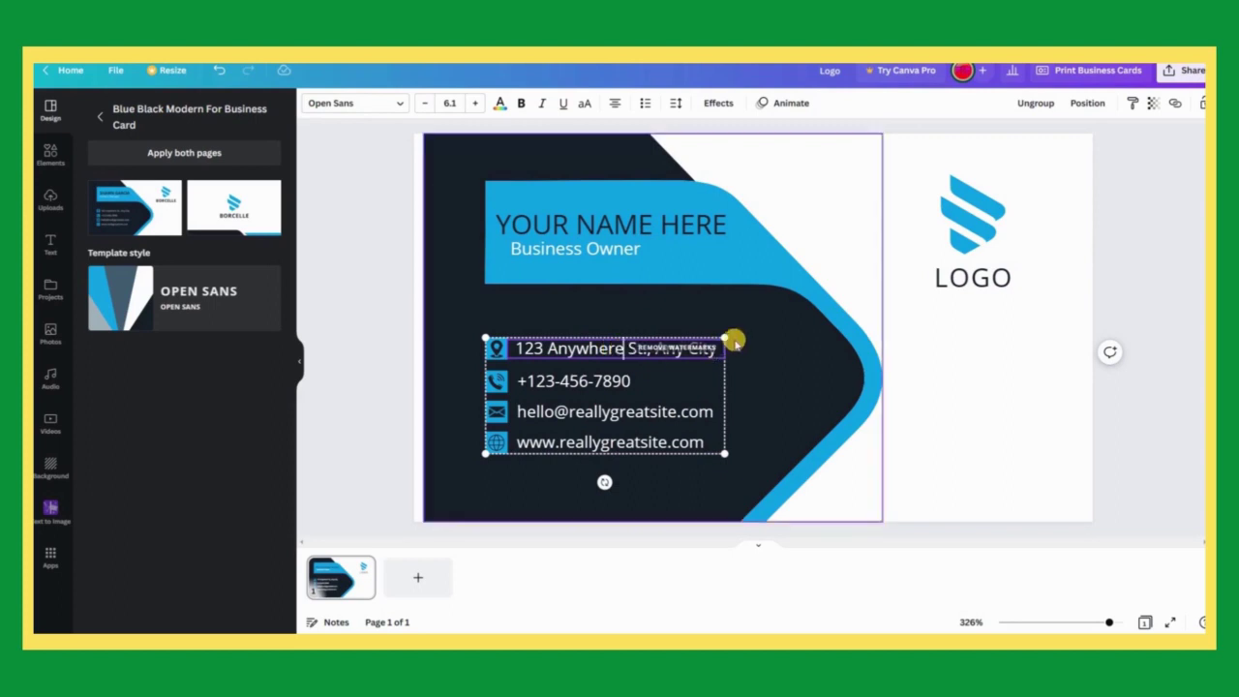
pyautogui.press('BackSpace')
pyautogui.press('BackSpace')
pyautogui.press('BackSpace')
pyautogui.press('BackSpace')
pyautogui.press('BackSpace')
pyautogui.press('BackSpace')
pyautogui.press('BackSpace')
pyautogui.press('BackSpace')
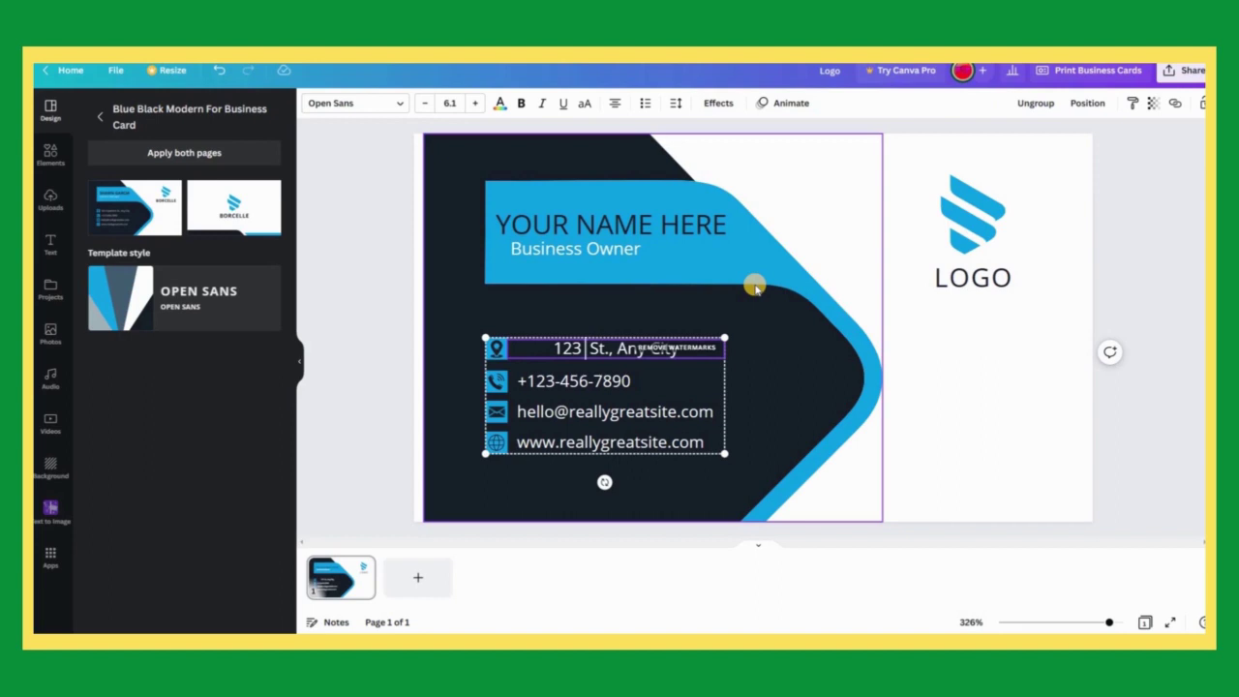
pyautogui.write('My')
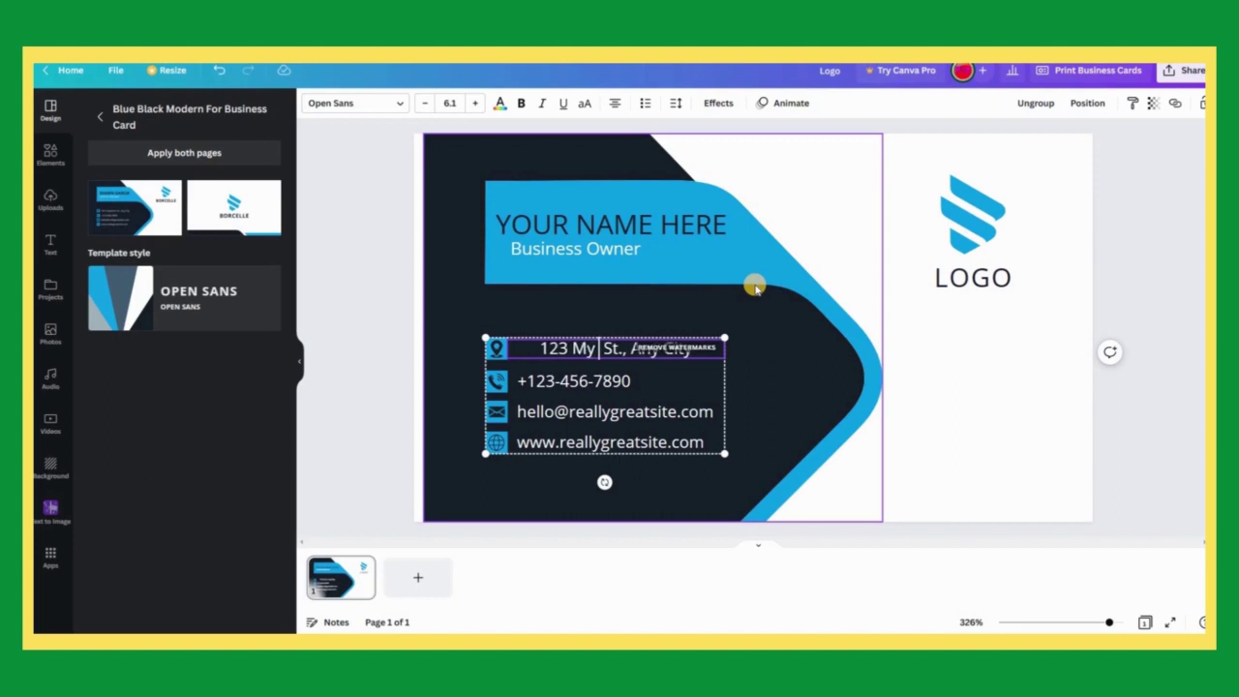
pyautogui.write(' Address')
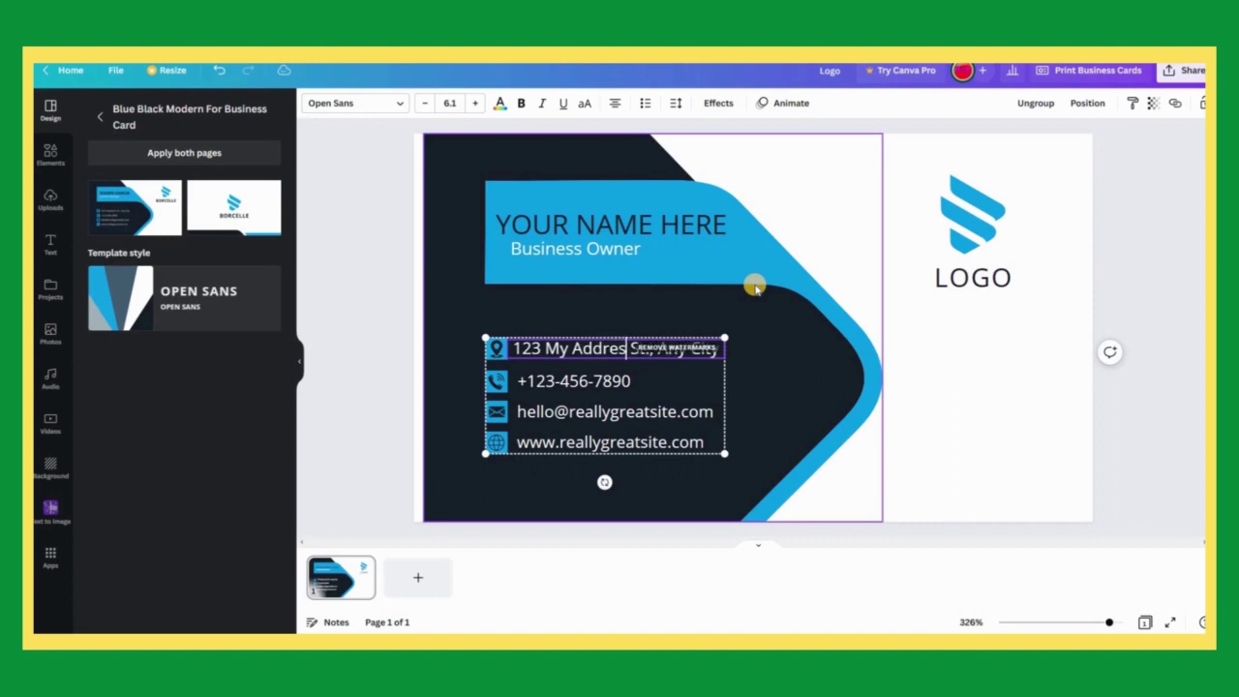
pyautogui.write(' Road')
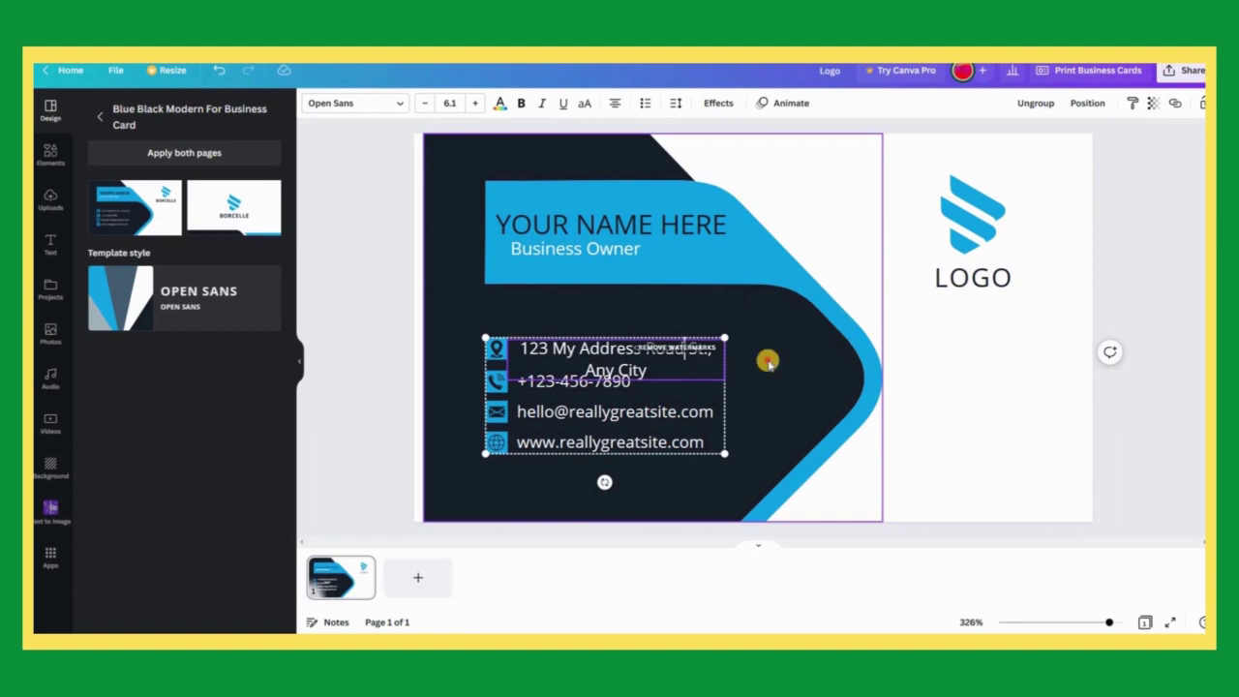
pyautogui.click(658, 350)
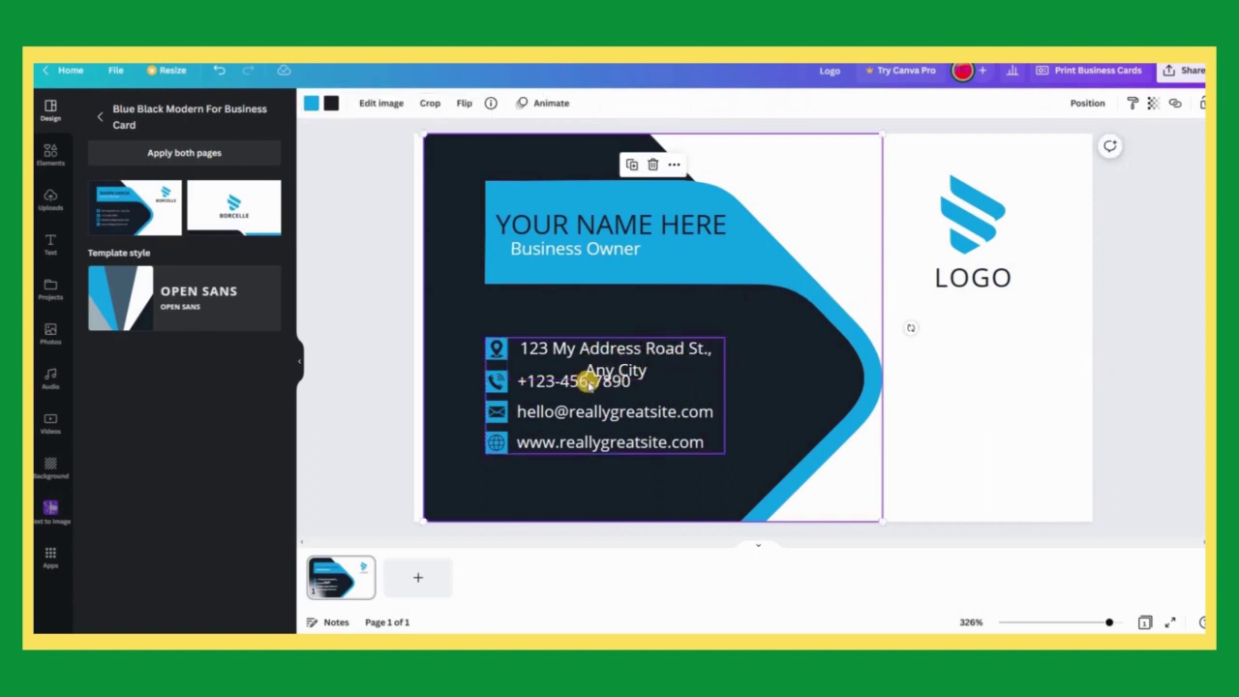
# Step: Trim the remaining sample text from the contact details lines
pyautogui.click(648, 369)
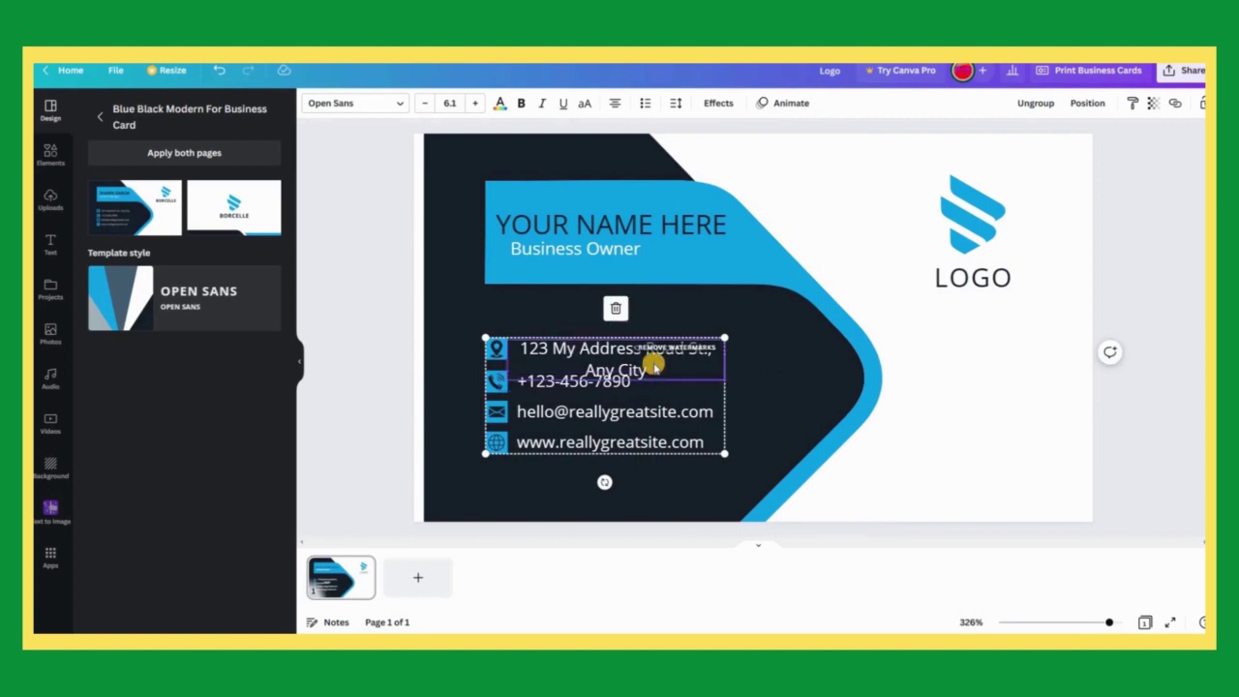
pyautogui.click(649, 368)
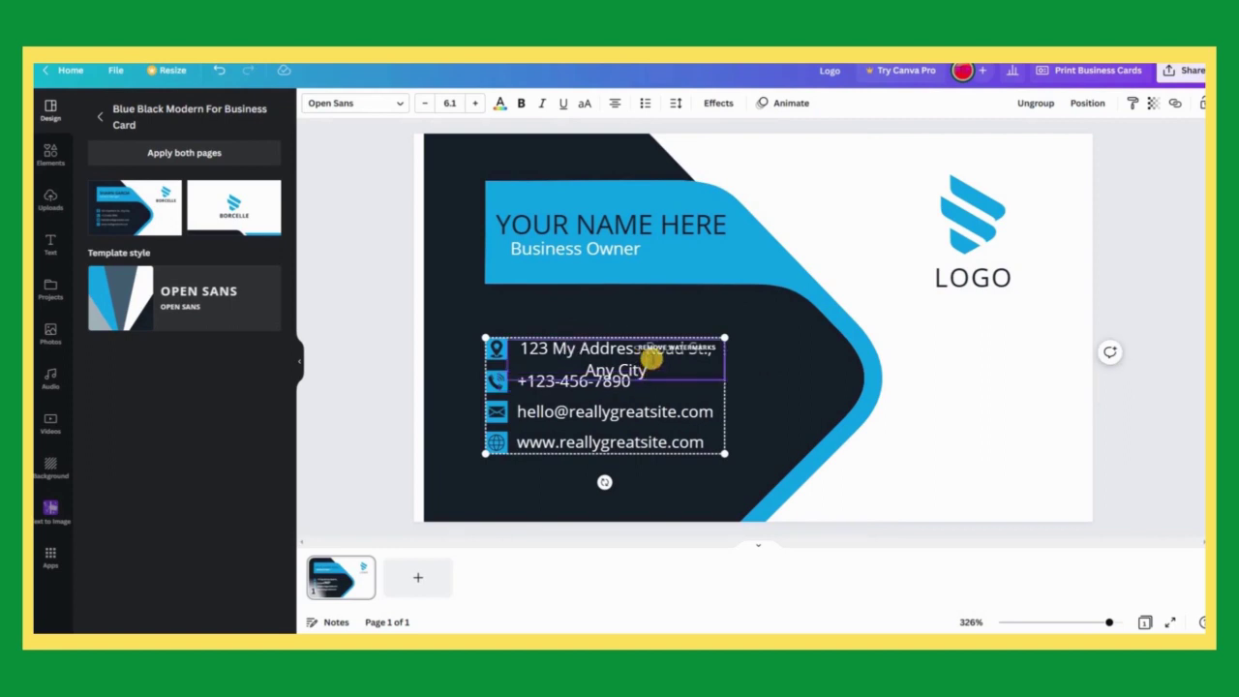
pyautogui.press('BackSpace')
pyautogui.press('BackSpace')
pyautogui.press('BackSpace')
pyautogui.press('BackSpace')
pyautogui.press('BackSpace')
pyautogui.press('BackSpace')
pyautogui.press('BackSpace')
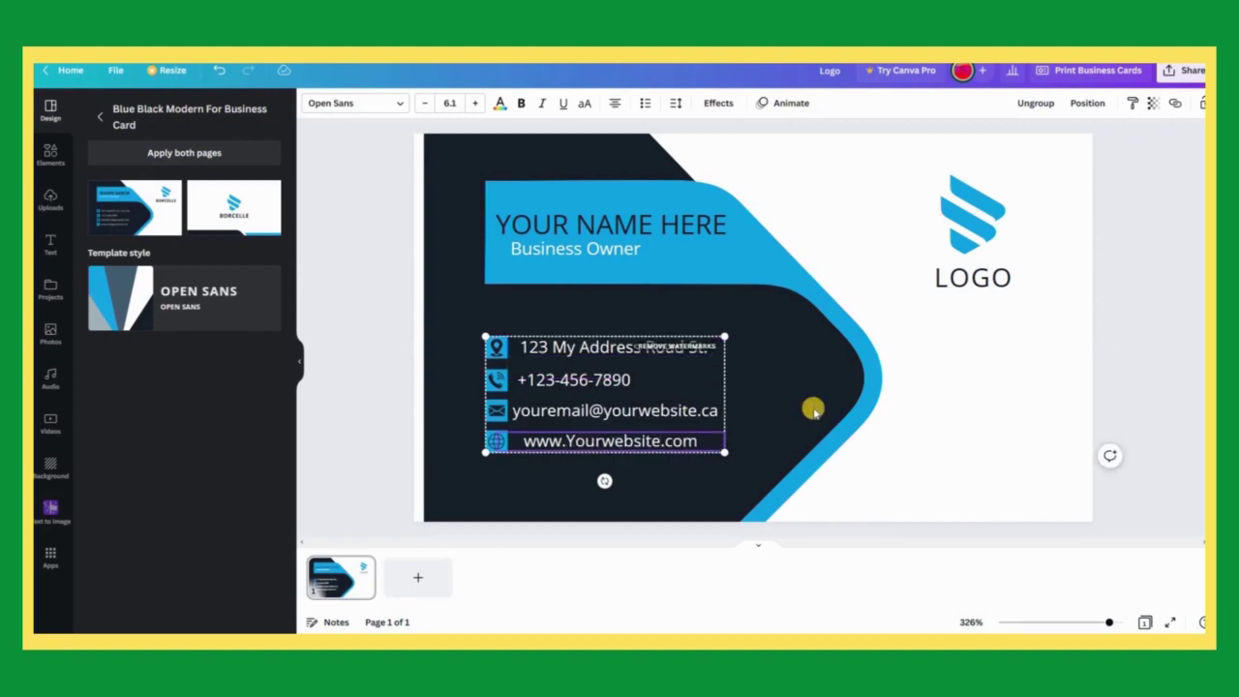
pyautogui.click(772, 398)
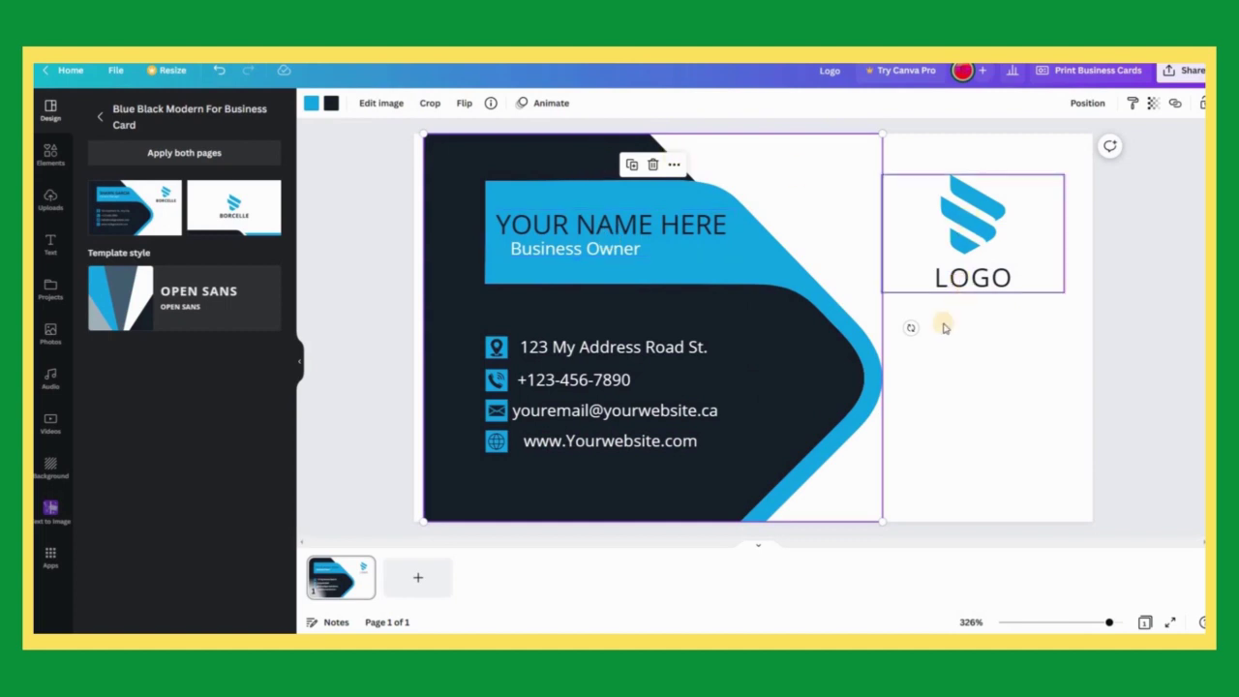
# Step: Set the page background to dark blue after trying red and orange
pyautogui.click(1157, 335)
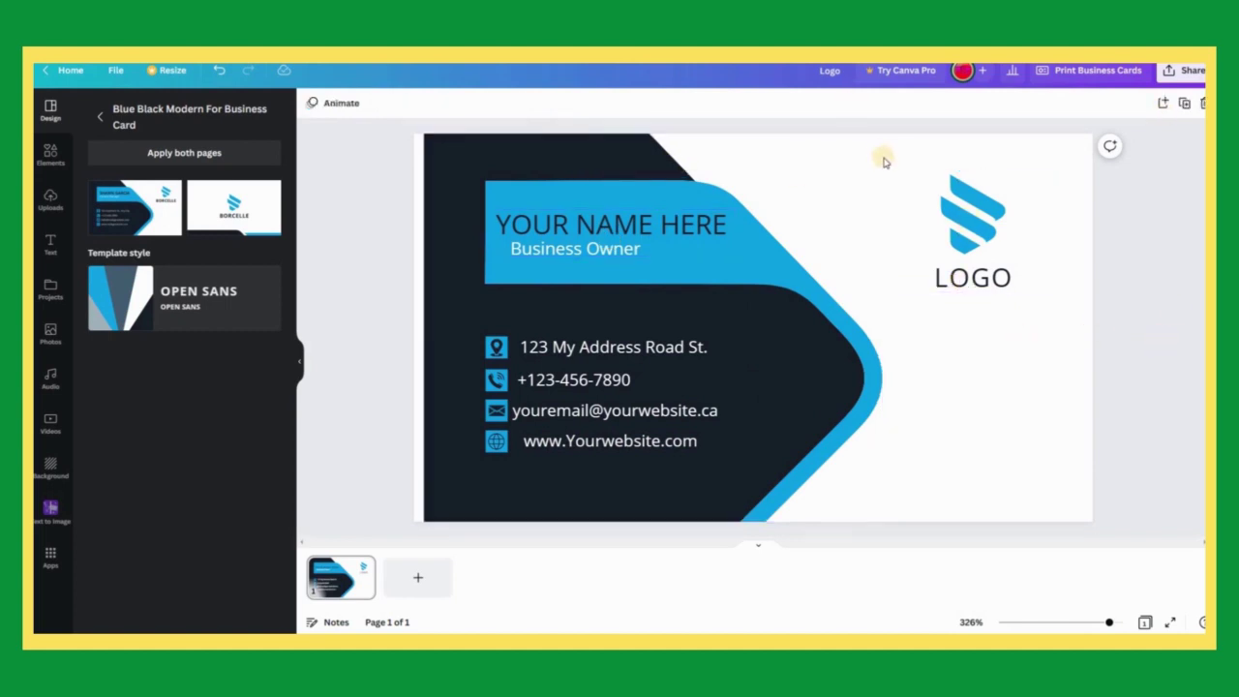
pyautogui.click(994, 158)
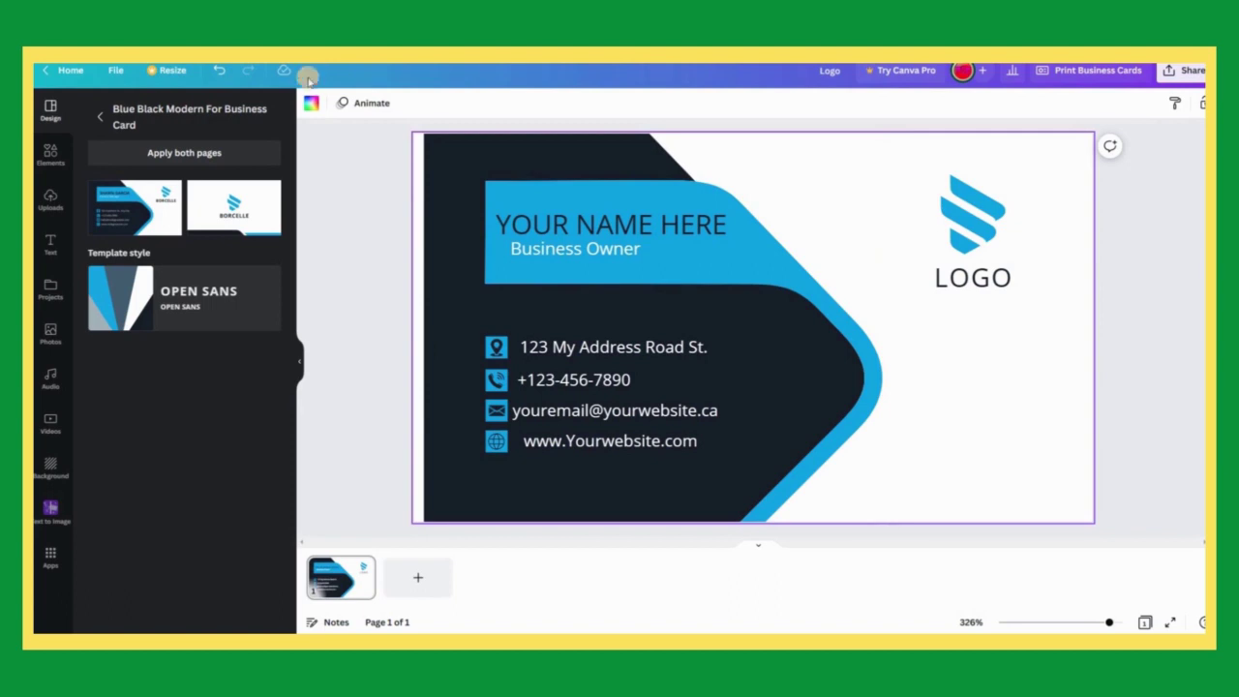
pyautogui.click(314, 102)
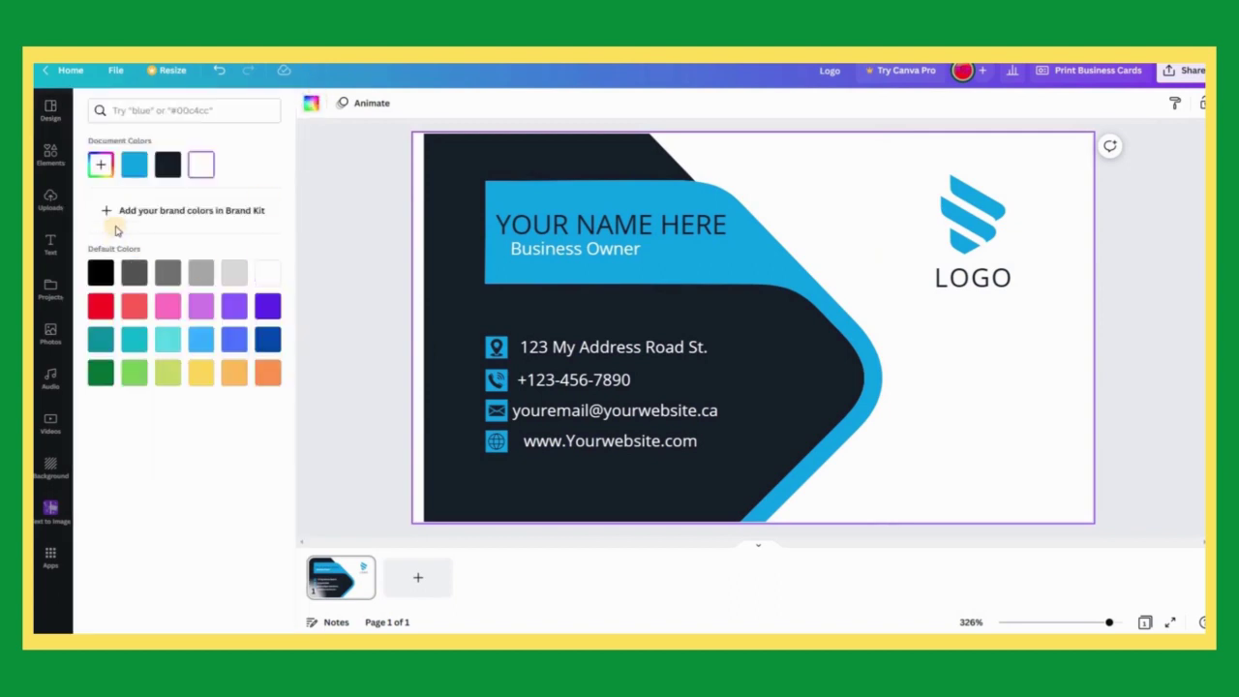
pyautogui.click(99, 305)
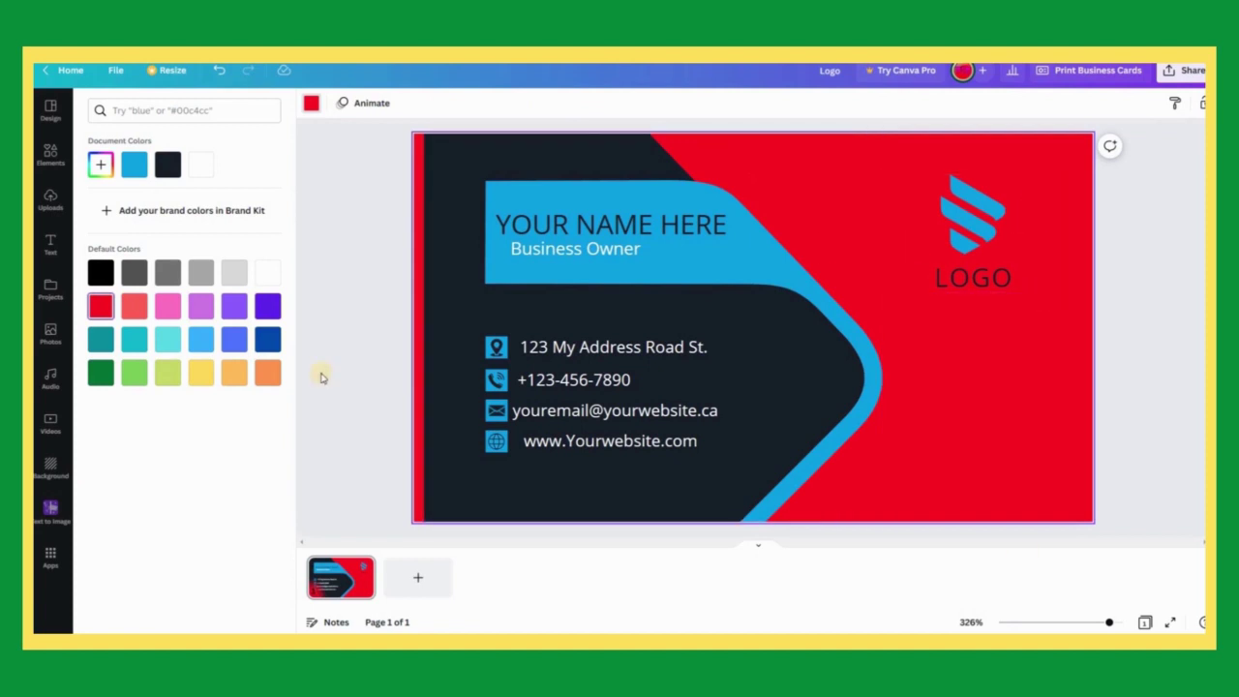
pyautogui.click(268, 375)
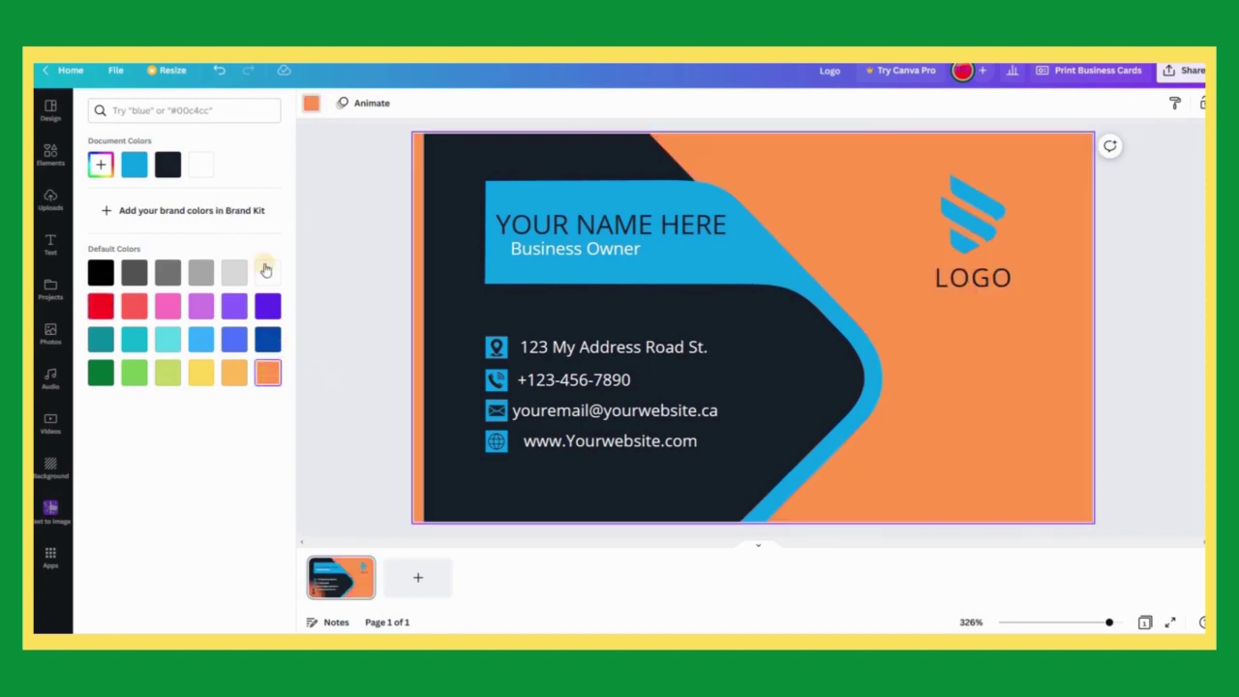
pyautogui.click(268, 337)
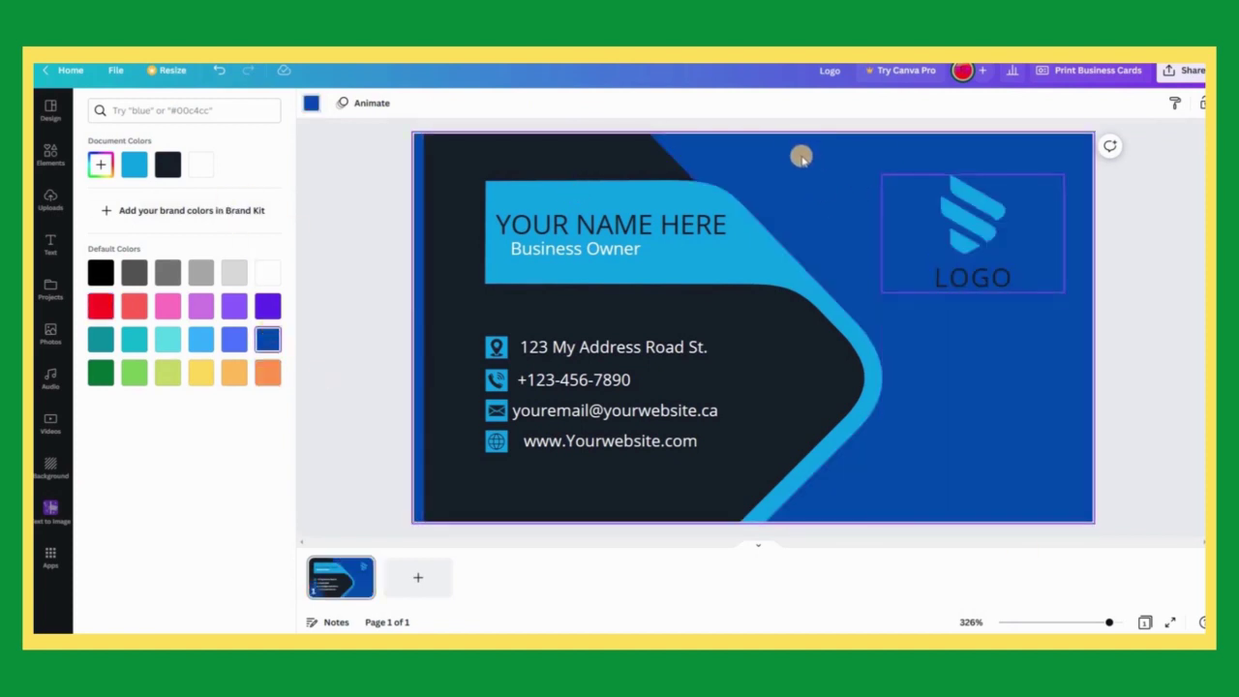
pyautogui.click(1161, 290)
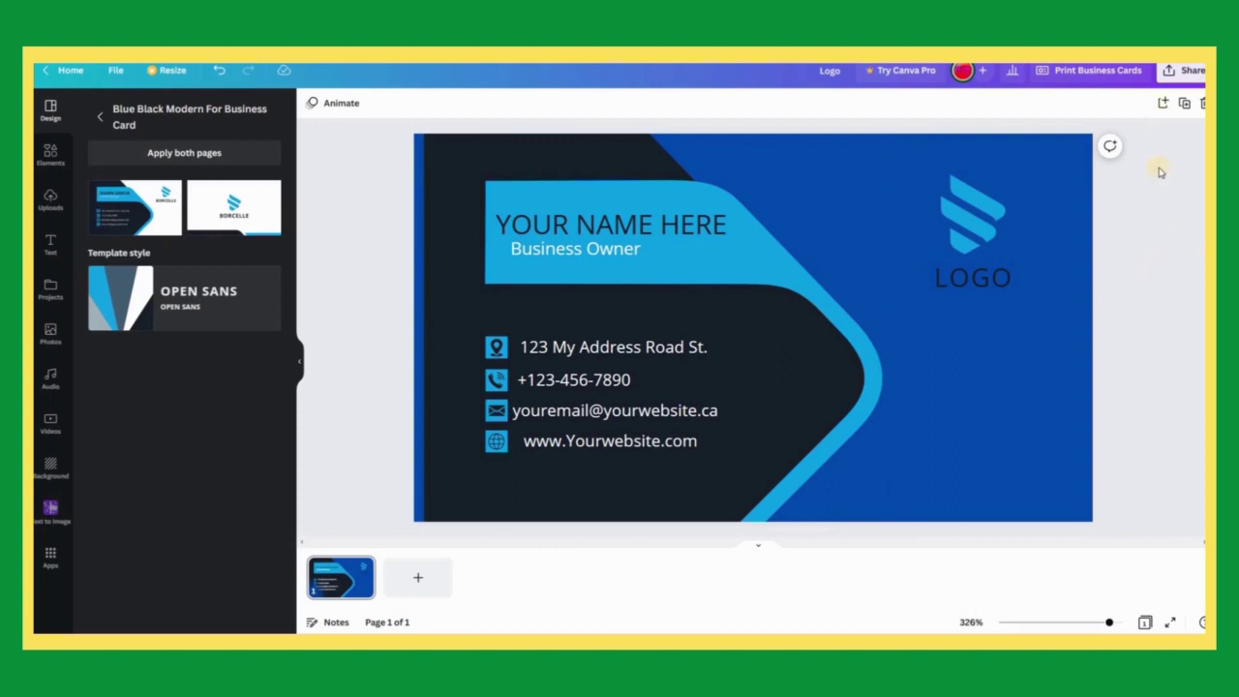
# Step: Download the card as a PNG through Share > Download
pyautogui.click(1196, 75)
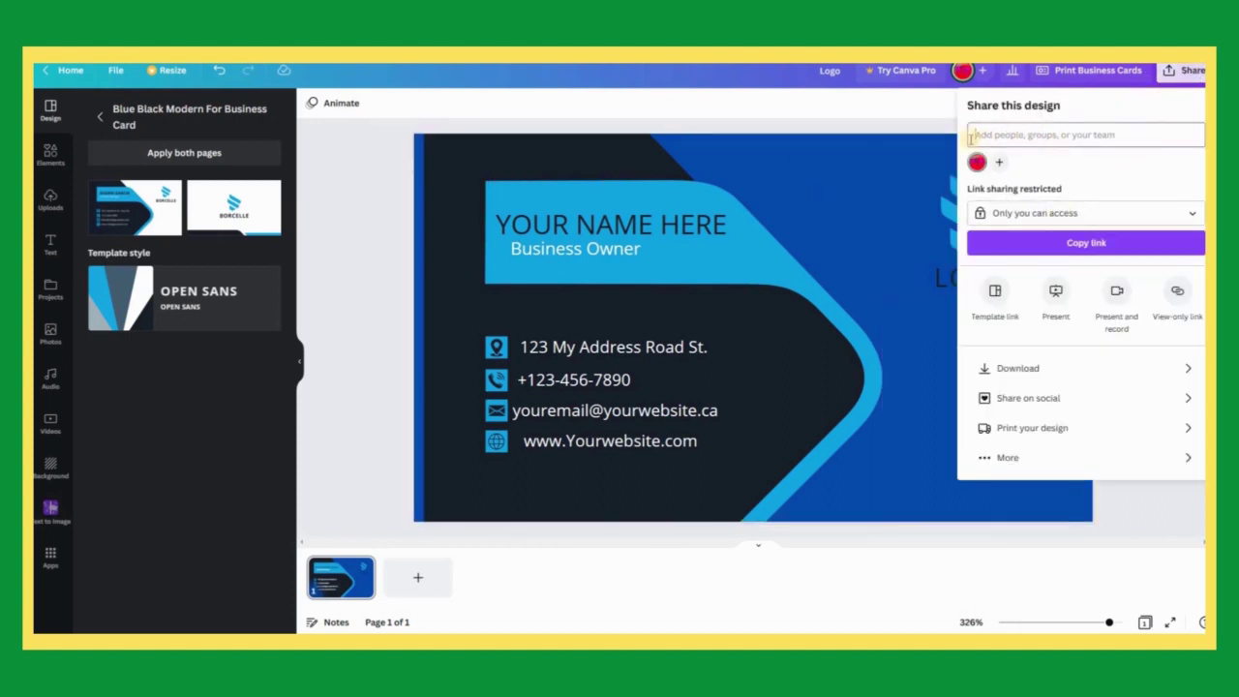
pyautogui.click(1019, 367)
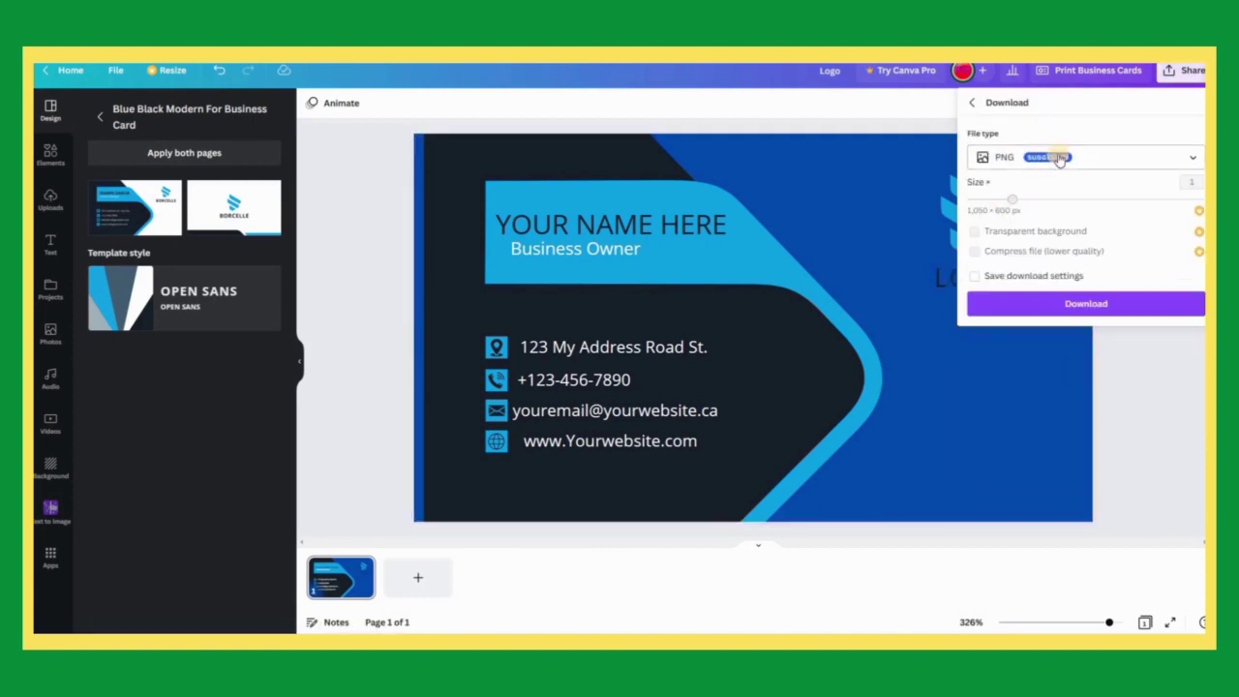
pyautogui.click(1088, 306)
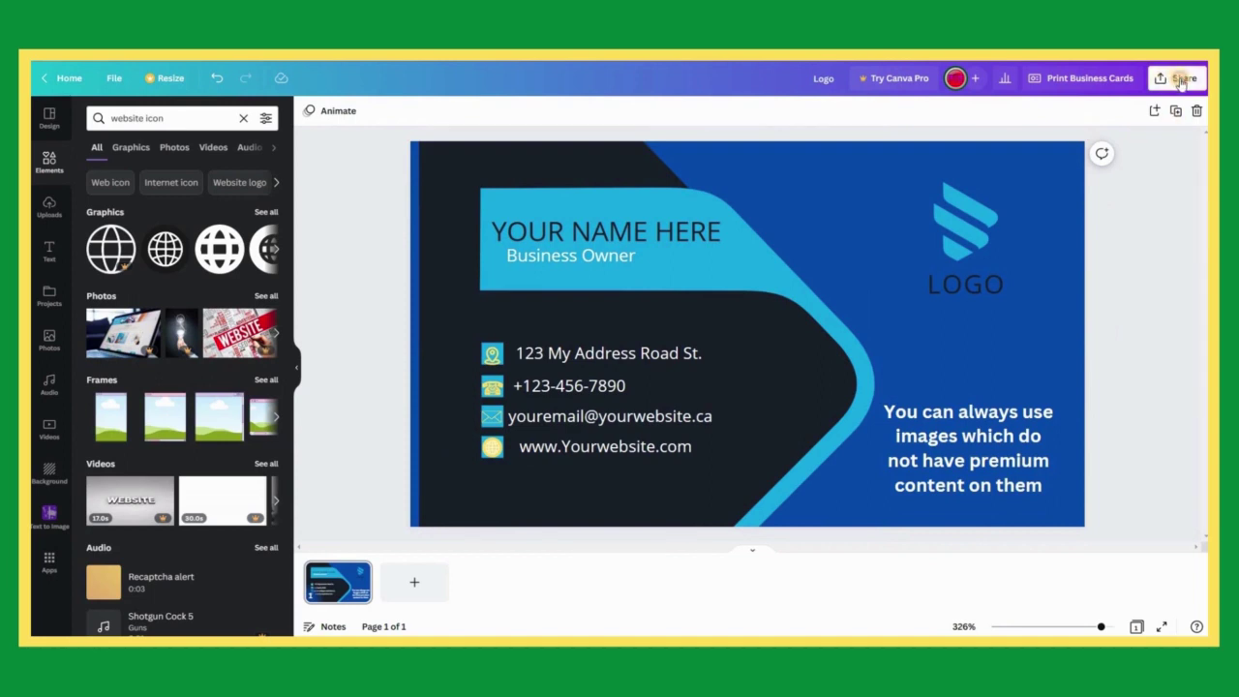
# Step: Export the card as a PNG again until the Published successfully confirmation appears
pyautogui.click(1180, 83)
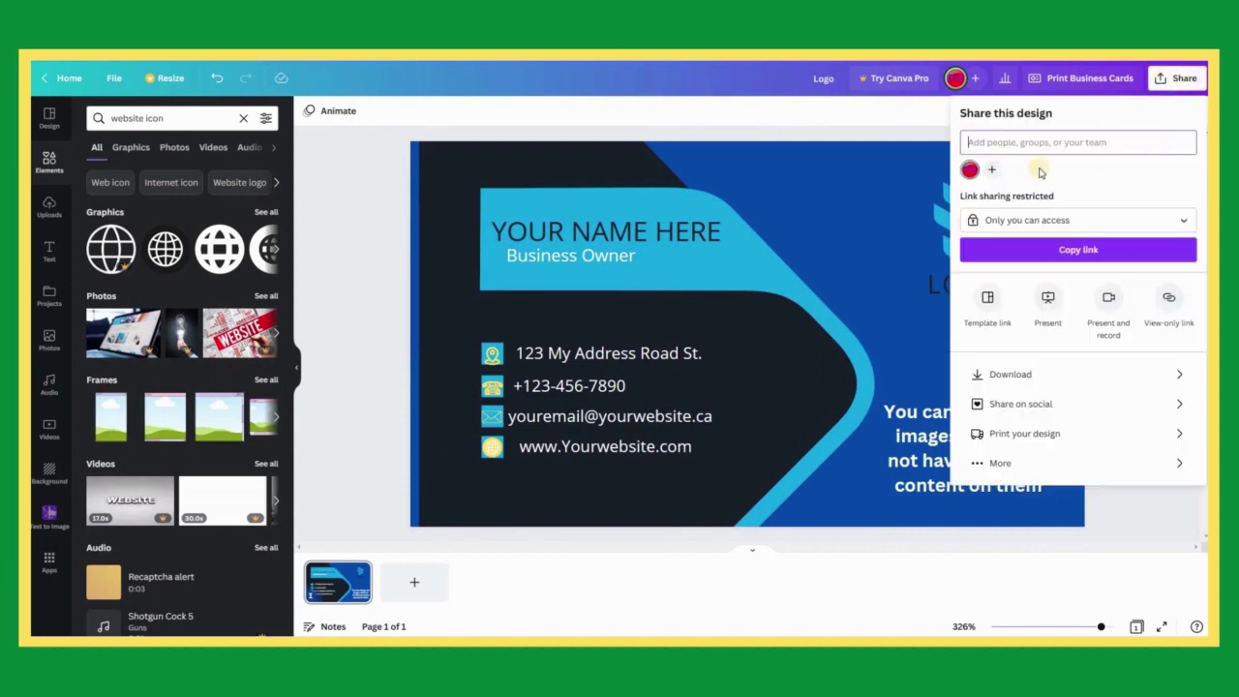
pyautogui.click(1012, 377)
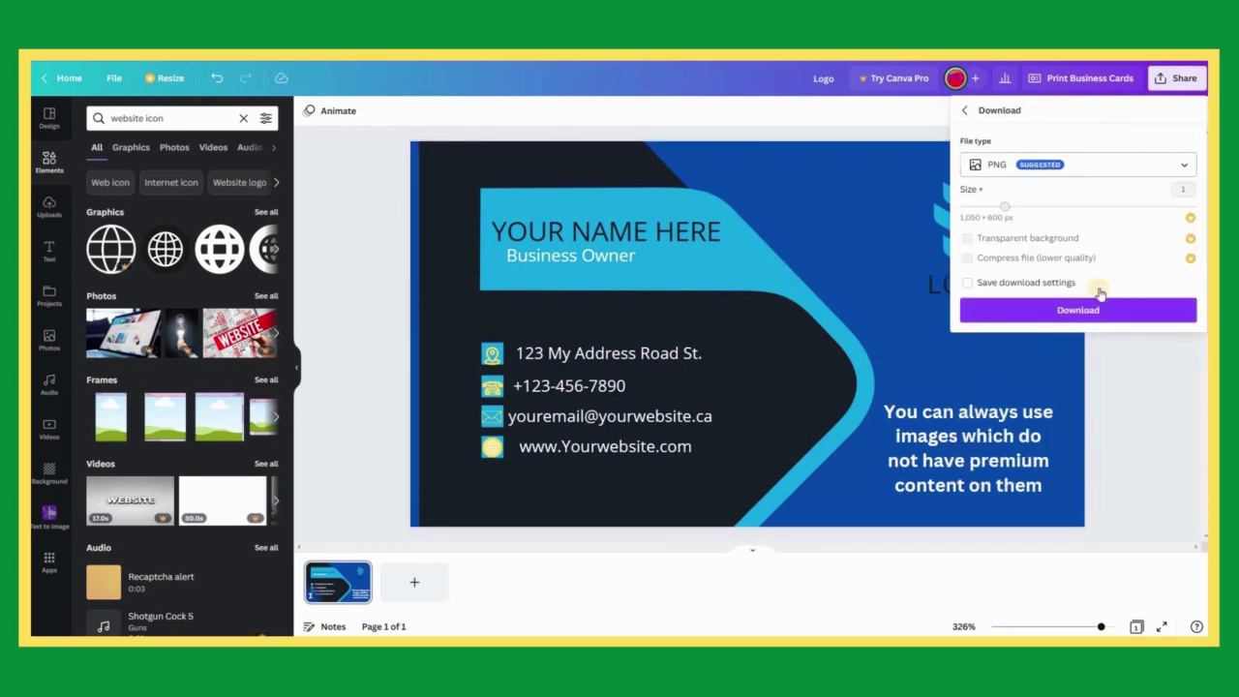
pyautogui.click(1078, 310)
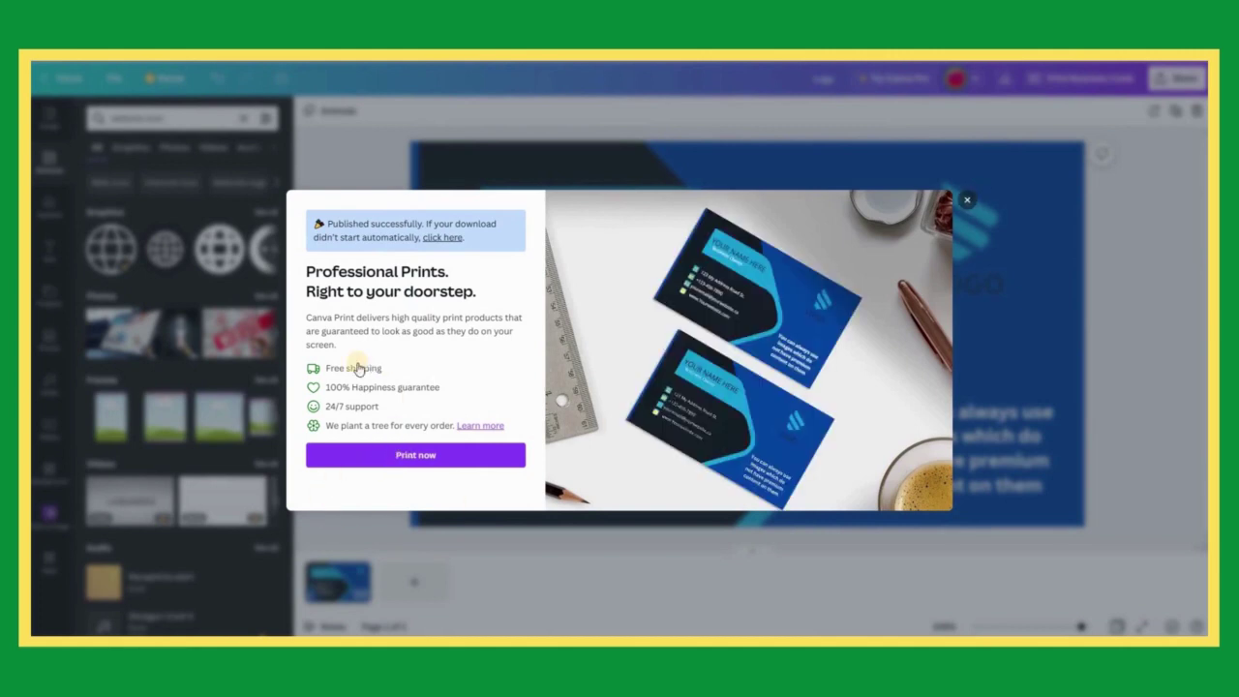
# Step: Dismiss the print offer, re-download the PNG as Logo (1).png, and choose Save as
pyautogui.click(966, 199)
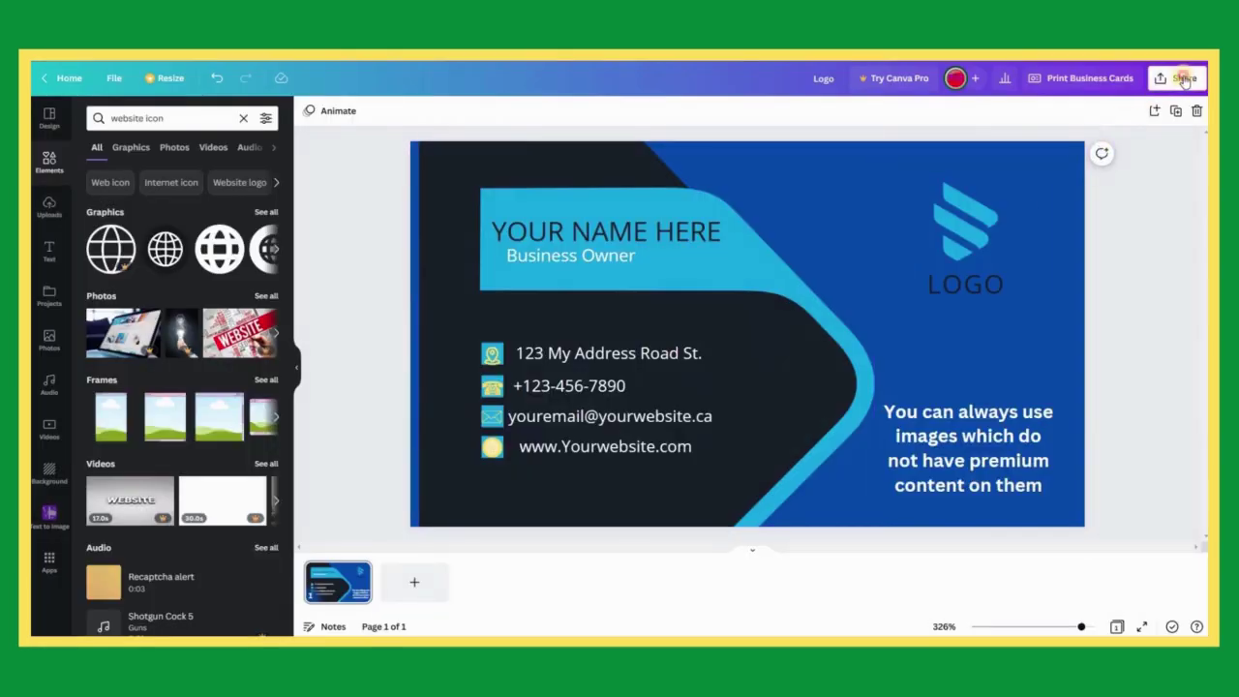
pyautogui.click(1185, 80)
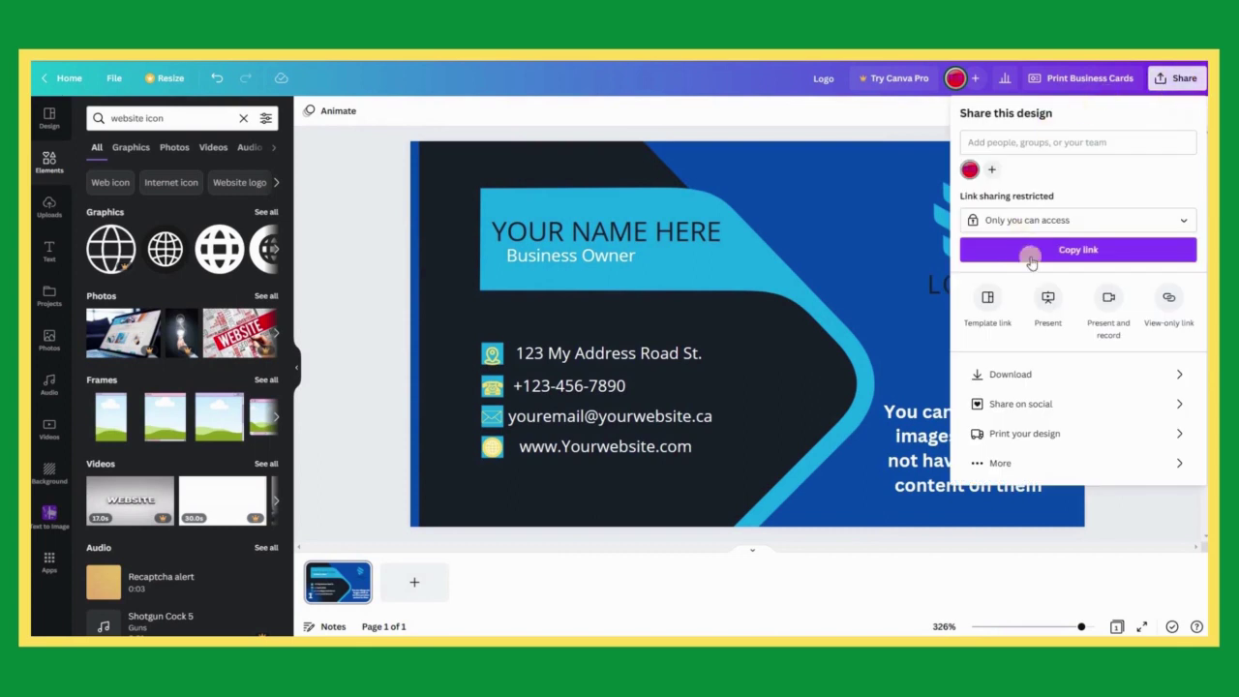
pyautogui.click(1010, 376)
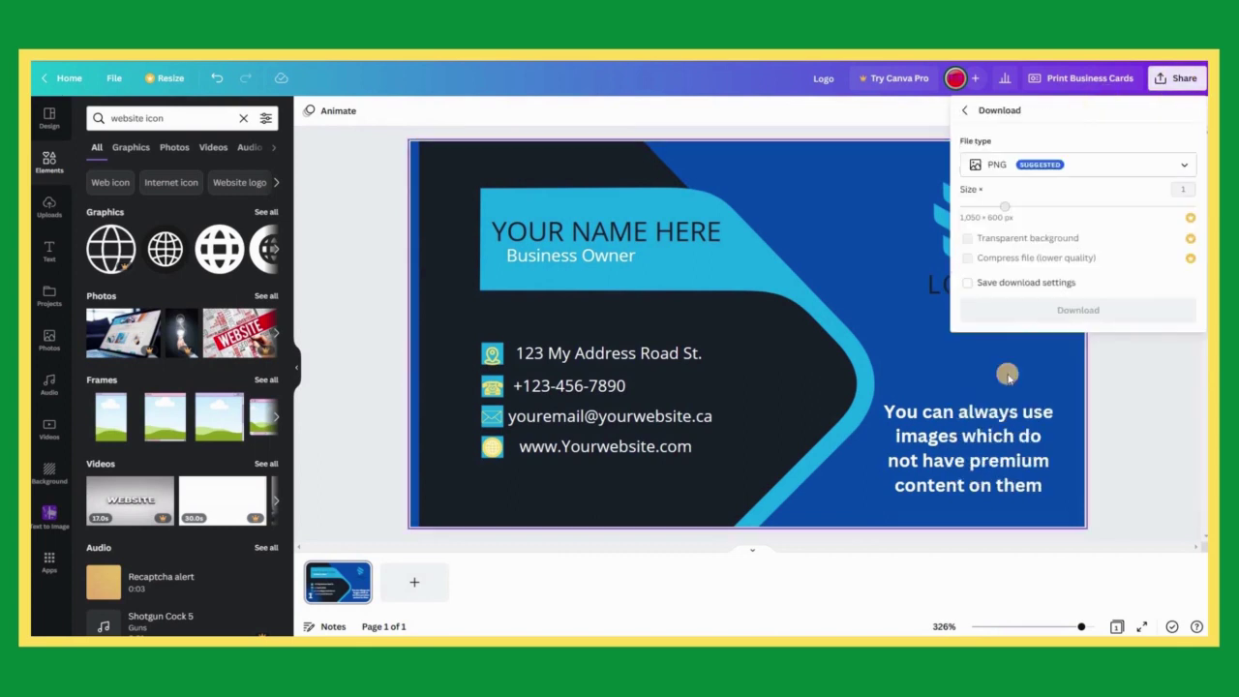
pyautogui.click(1077, 312)
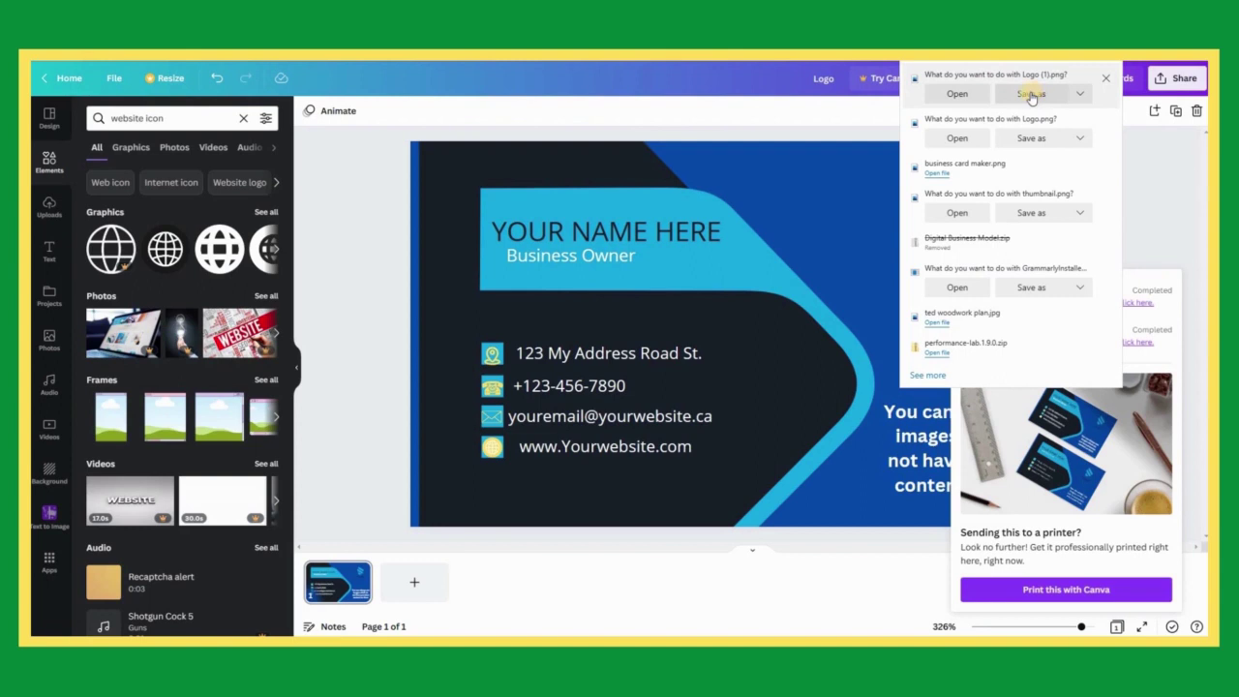
pyautogui.click(1031, 94)
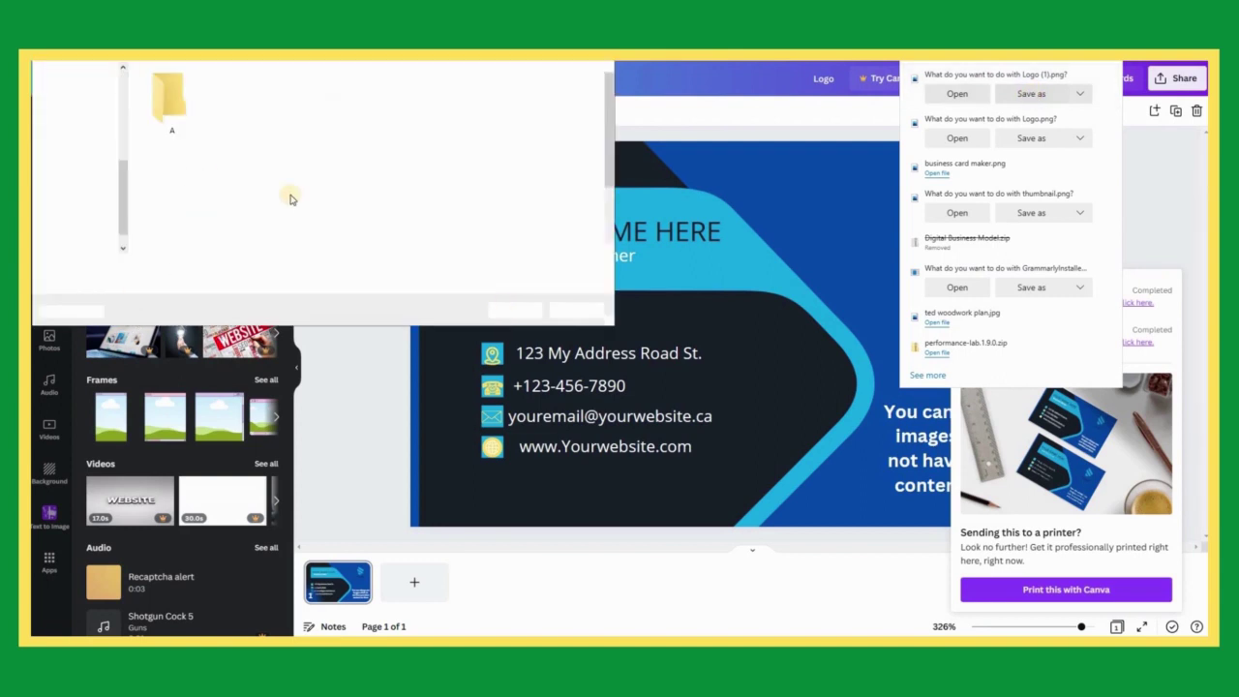